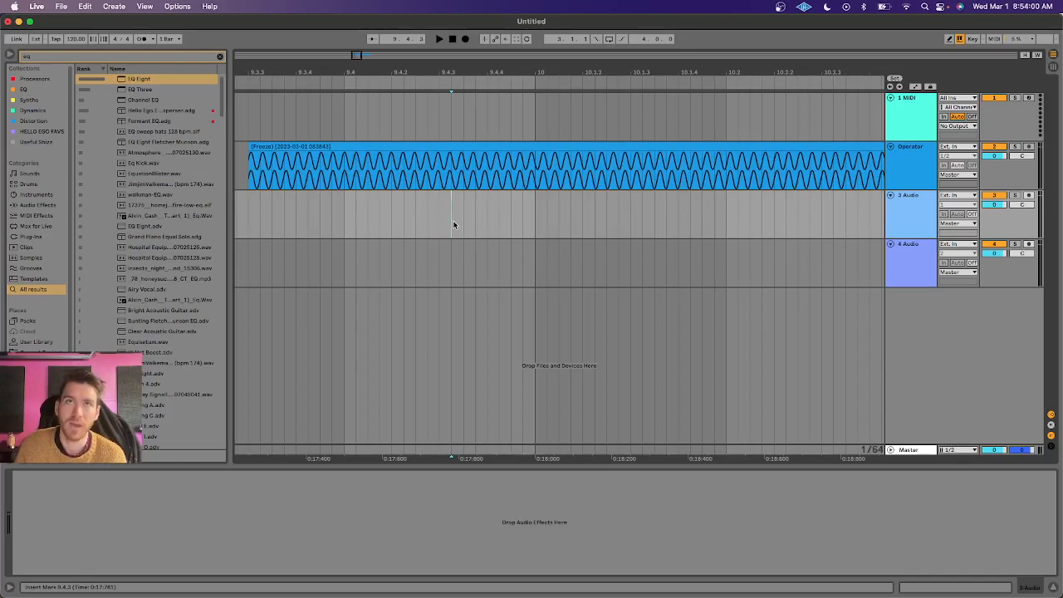
# Switch to the browser and review the membership tiers on the Hello Ego Patreon page
pyautogui.click(441, 225)
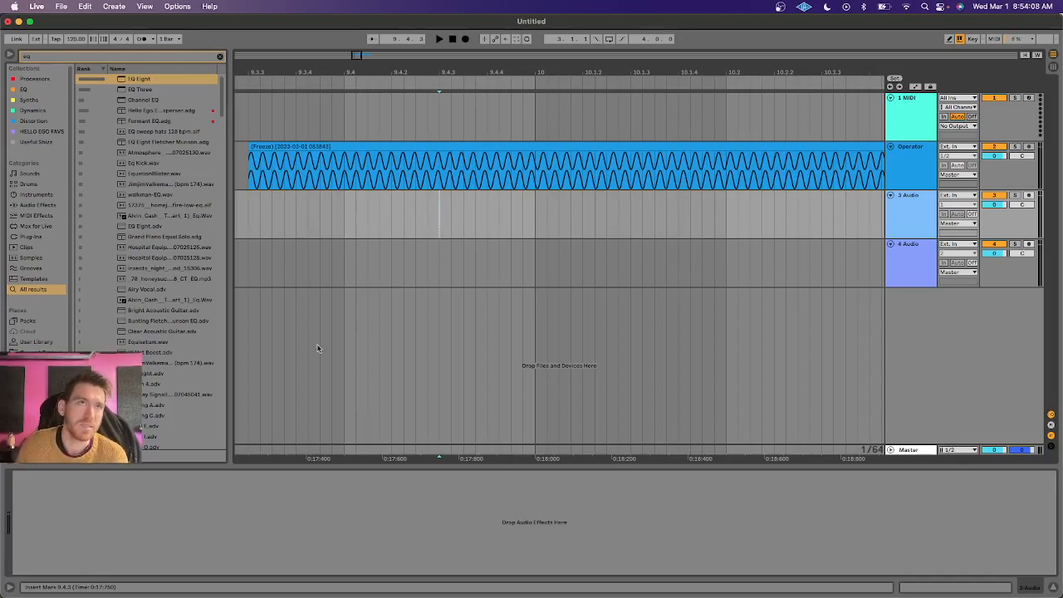
pyautogui.click(19, 22)
pyautogui.scroll(5, 656, 291)
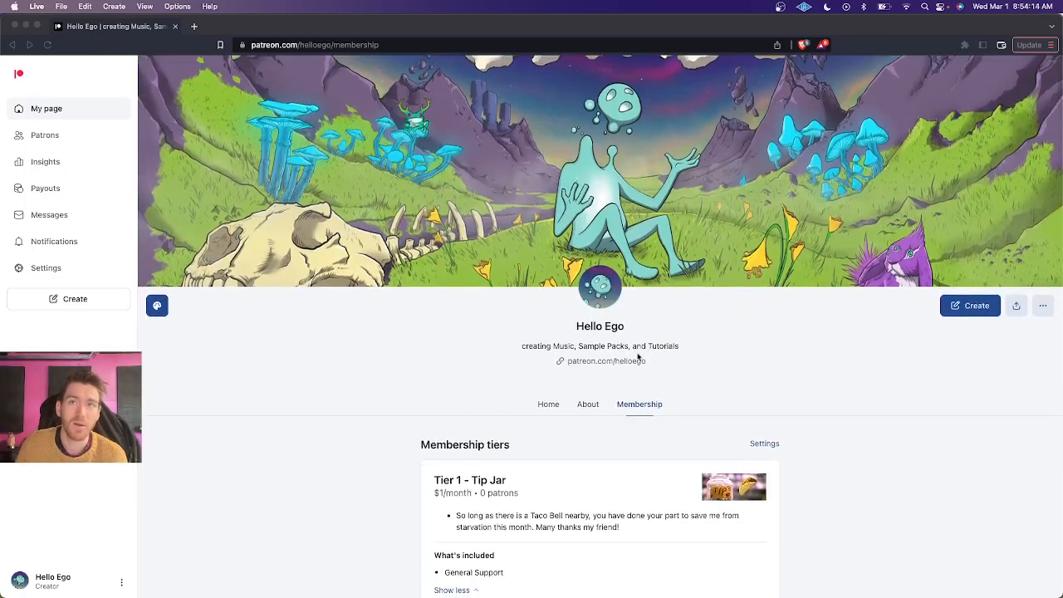
pyautogui.scroll(-5, 856, 355)
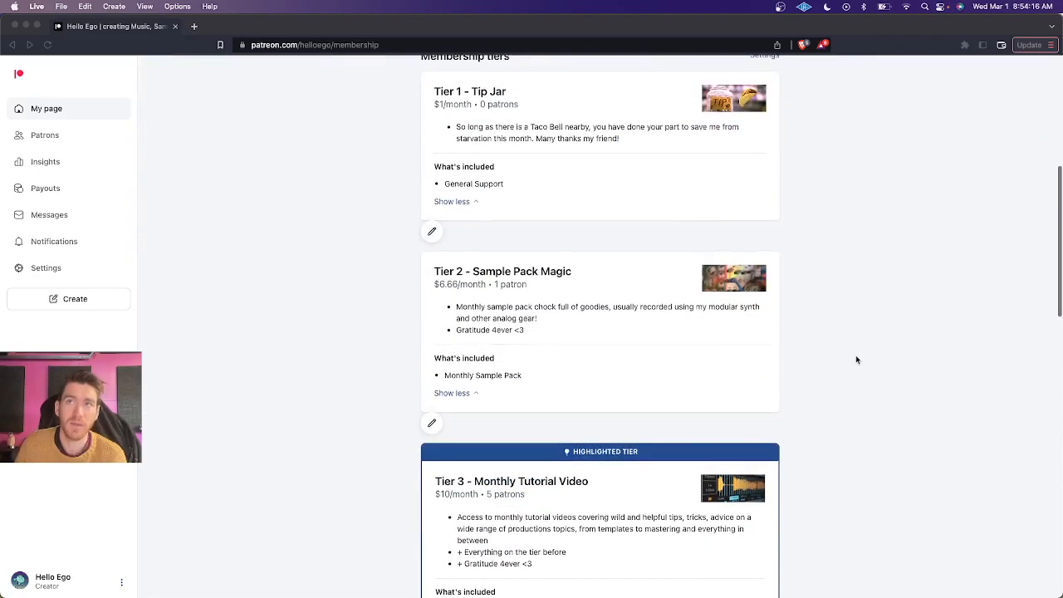
pyautogui.scroll(-10, 427, 306)
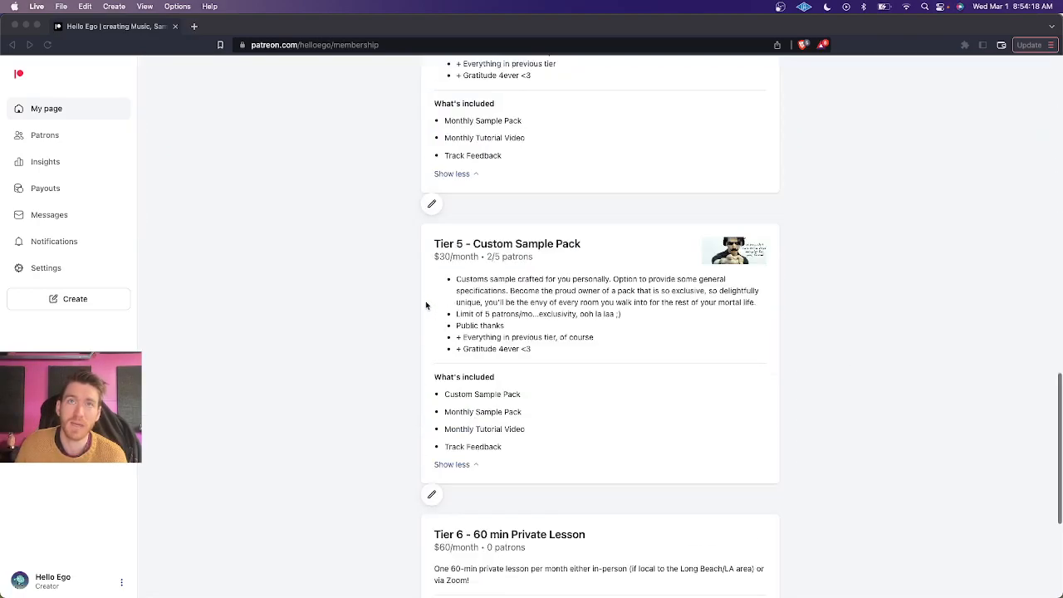
pyautogui.scroll(5, 531, 312)
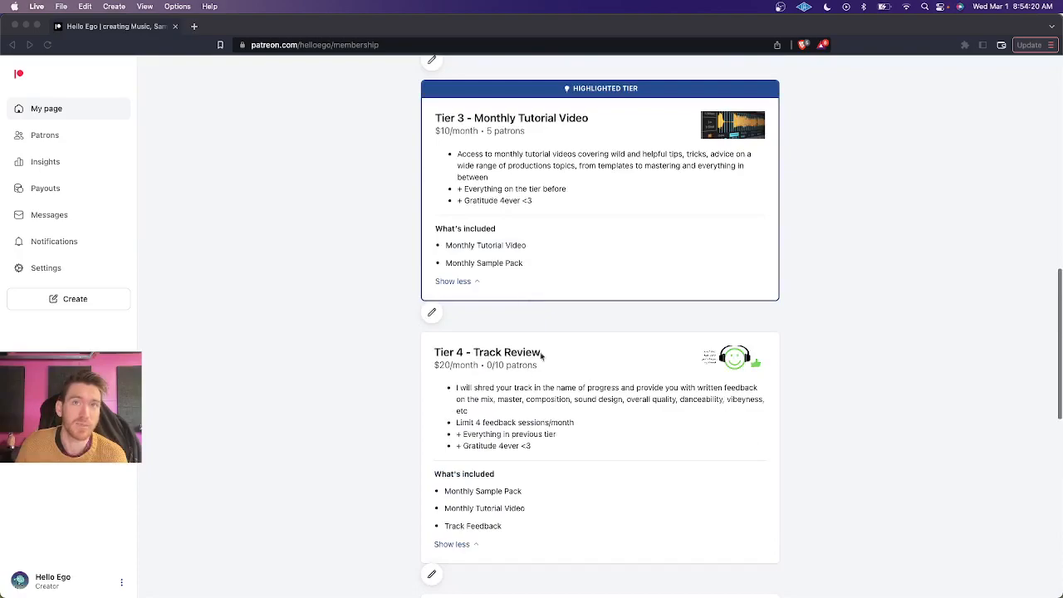
pyautogui.scroll(7, 548, 387)
pyautogui.scroll(3, 549, 391)
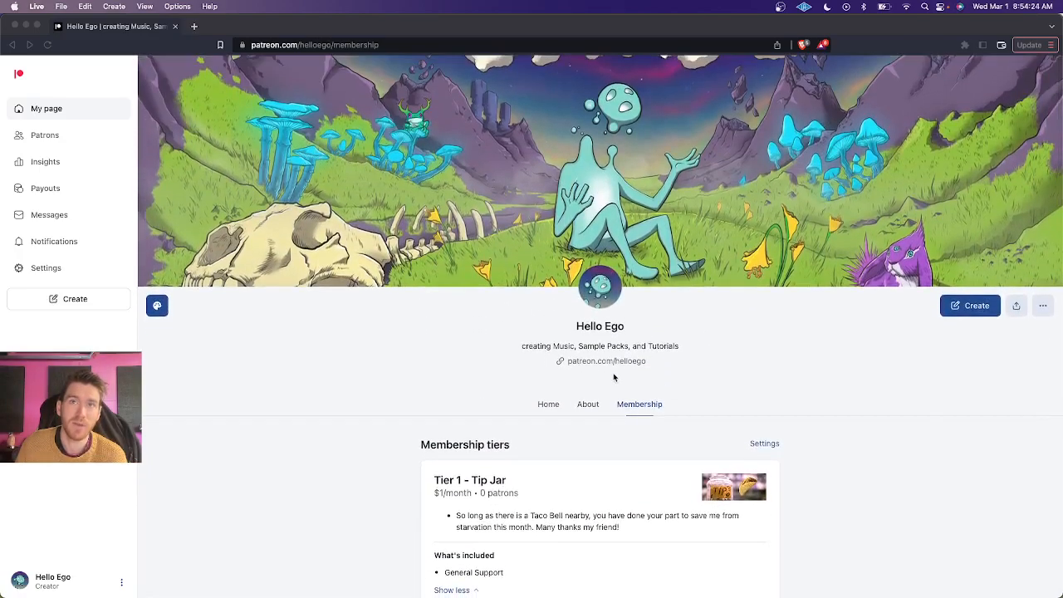
pyautogui.scroll(-15, 614, 377)
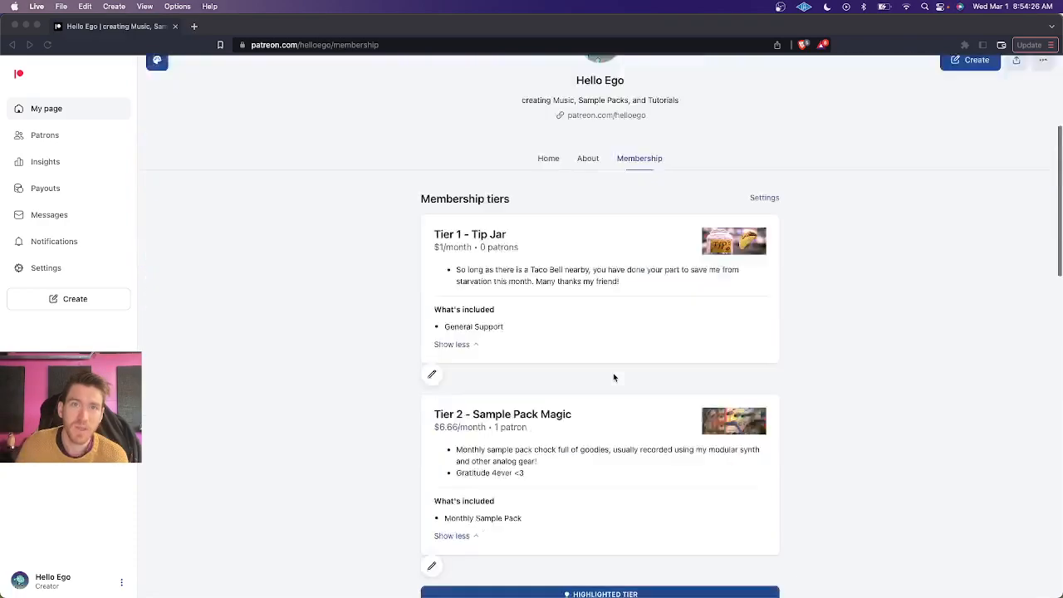
pyautogui.scroll(-1, 614, 377)
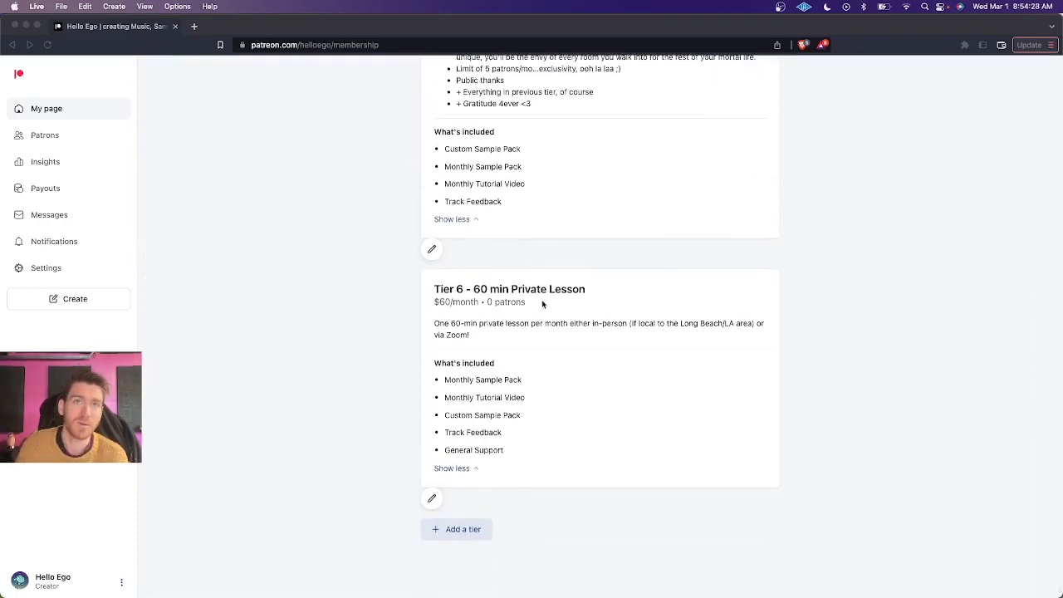
pyautogui.scroll(7, 542, 304)
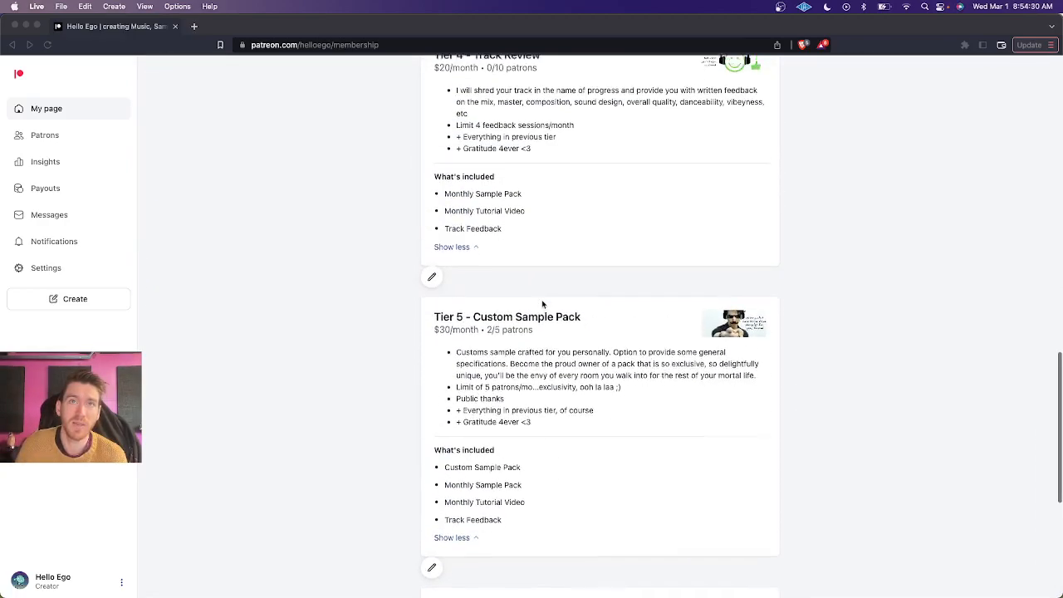
pyautogui.scroll(6, 542, 304)
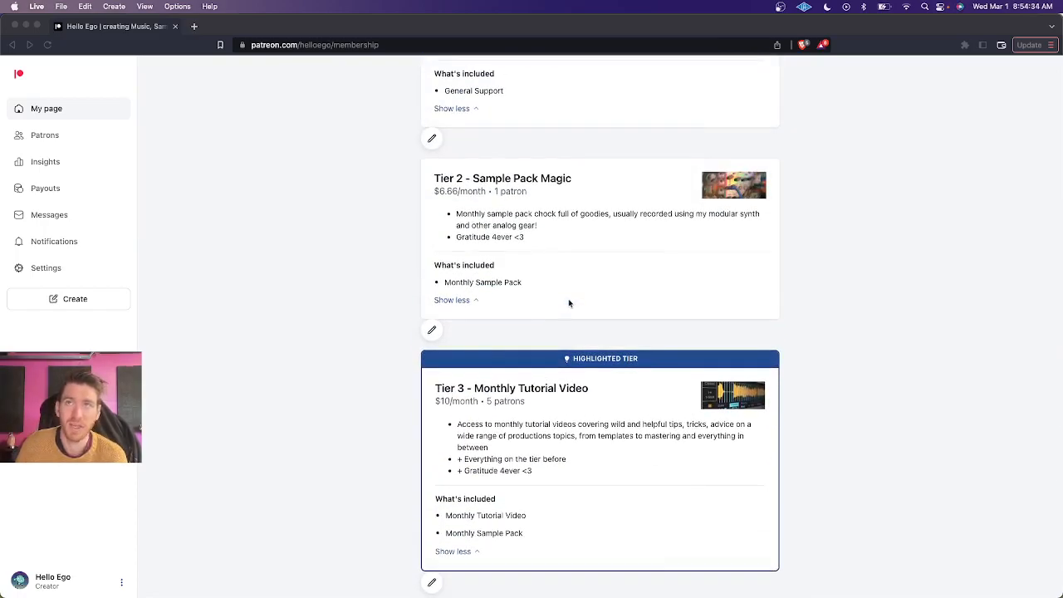
pyautogui.scroll(3, 833, 329)
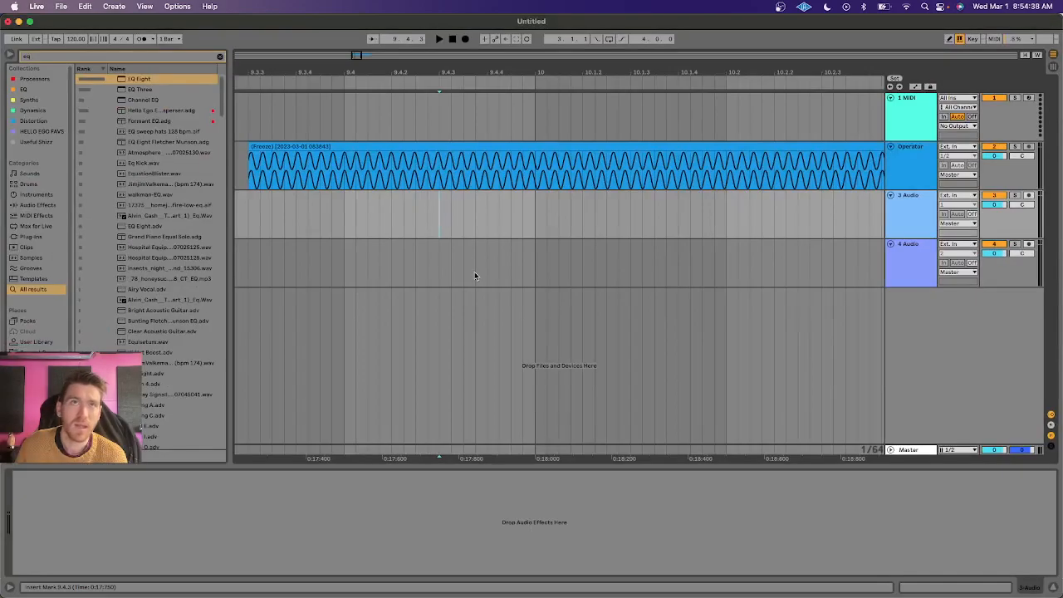
# Switch back to Ableton Live and examine the left and right waveforms of the frozen clip on the Operator track
pyautogui.click(365, 149)
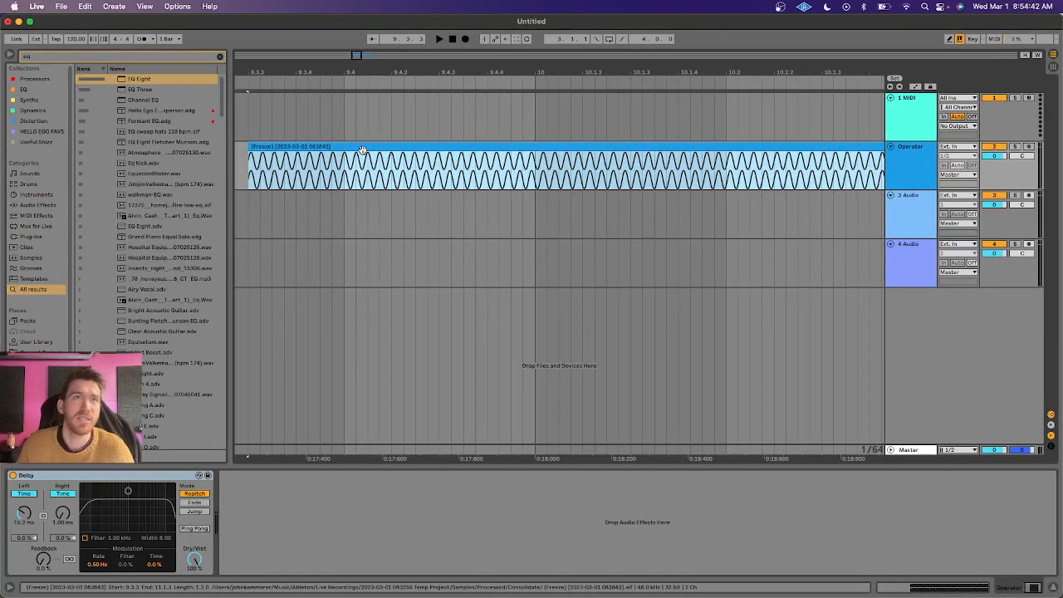
pyautogui.click(905, 174)
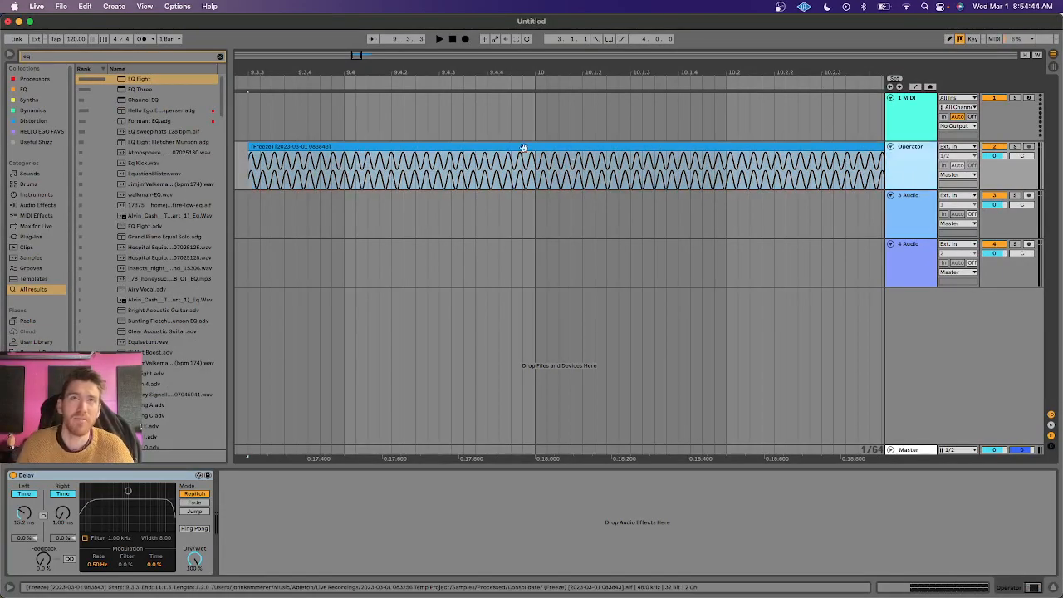
pyautogui.moveTo(490, 68); pyautogui.dragTo(495, 117)
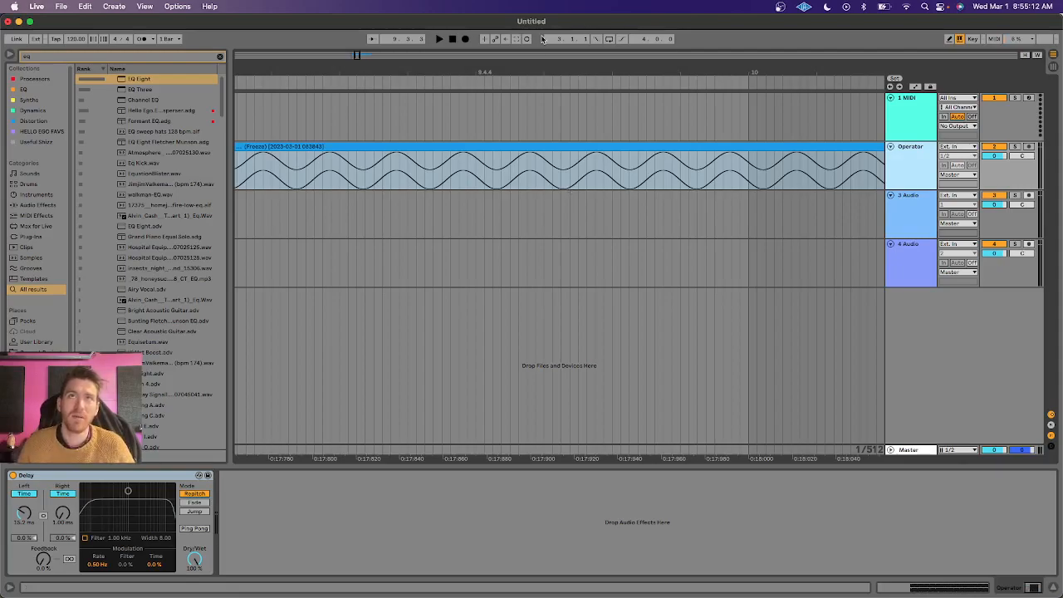
pyautogui.scroll(-4, 531, 67)
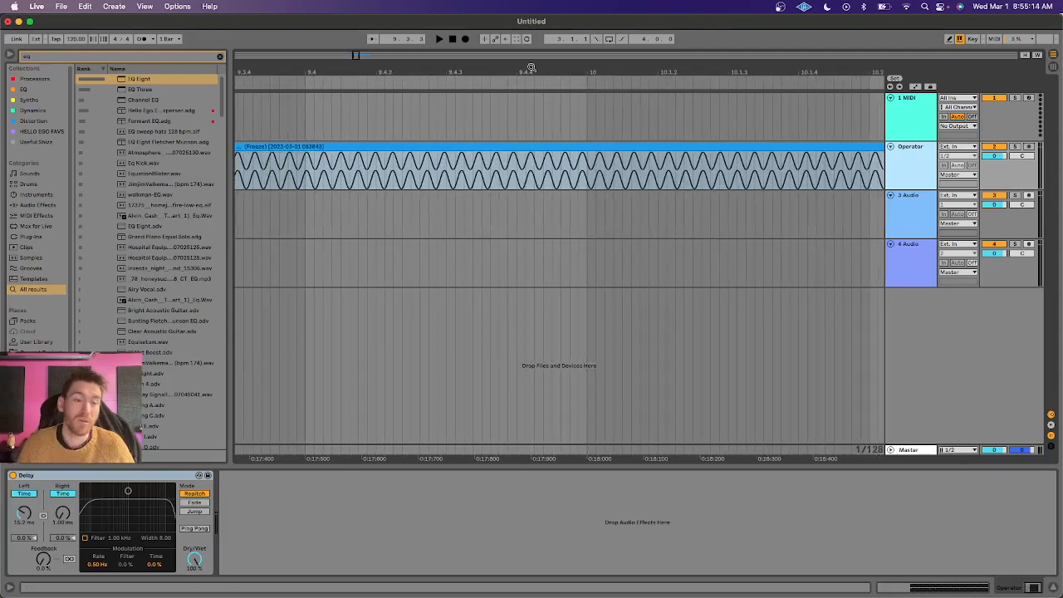
pyautogui.scroll(3, 529, 68)
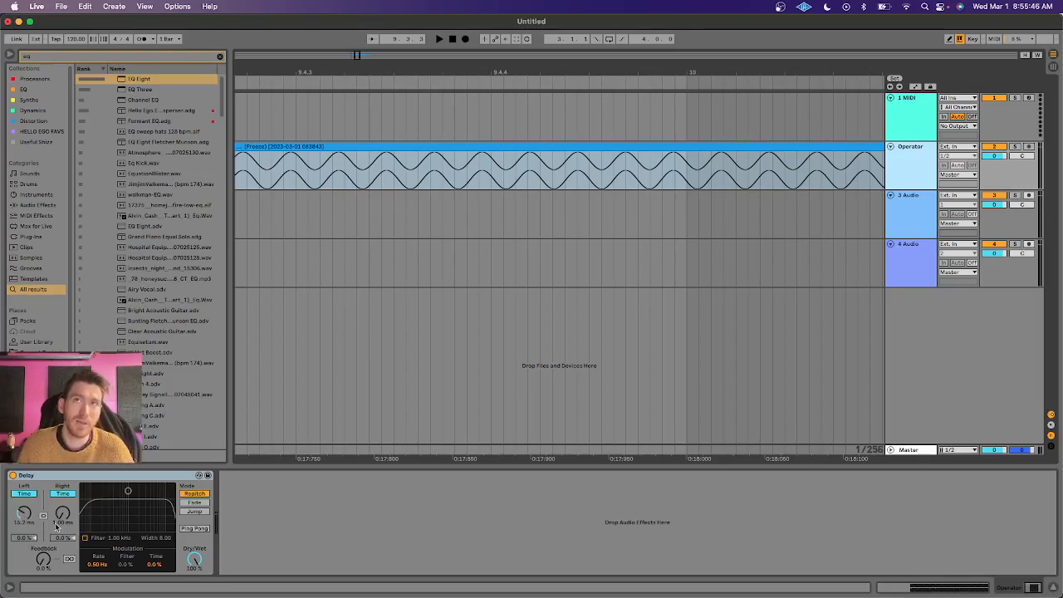
# Freeze and flatten the Operator track to render its Delay effect into the audio clip
pyautogui.click(909, 158)
pyautogui.press('super+shift+f')
pyautogui.click(594, 184)
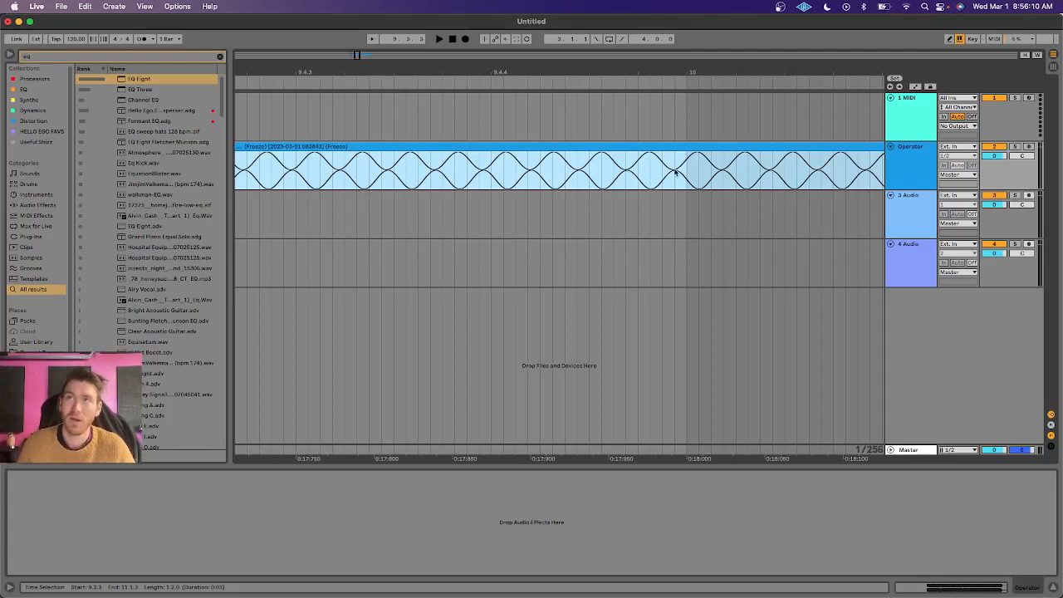
# Add a Utility effect to the Operator track and turn on its Mono option
pyautogui.click(907, 173)
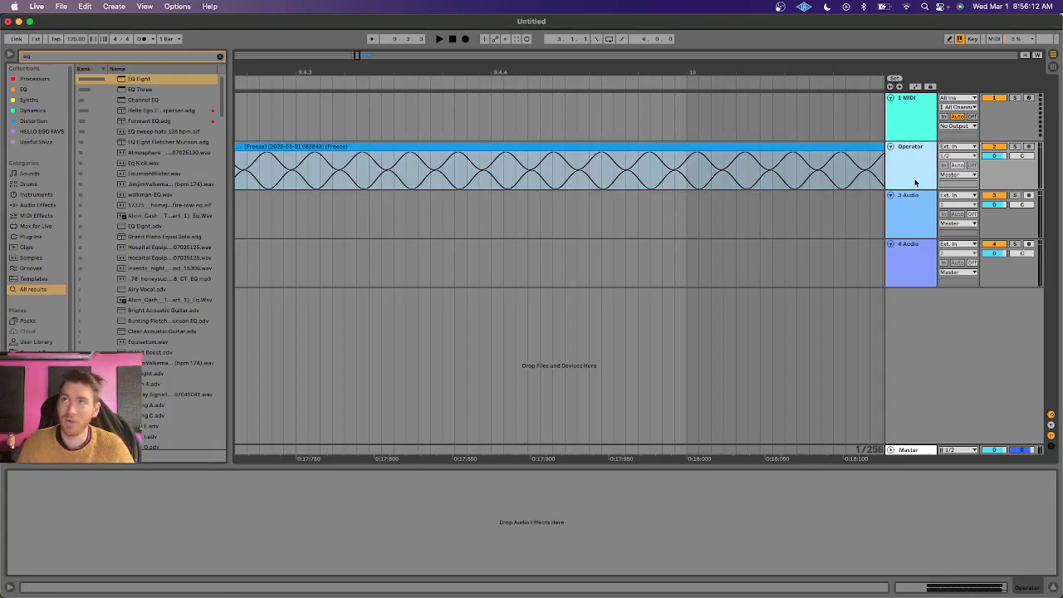
pyautogui.press('super+f')
pyautogui.write('util')
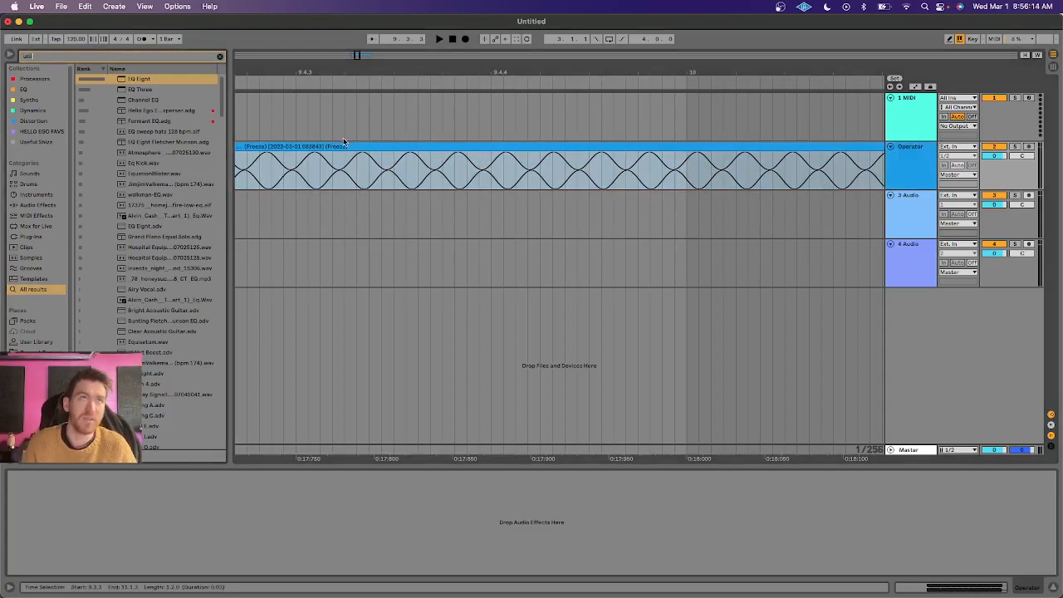
pyautogui.doubleClick(128, 79)
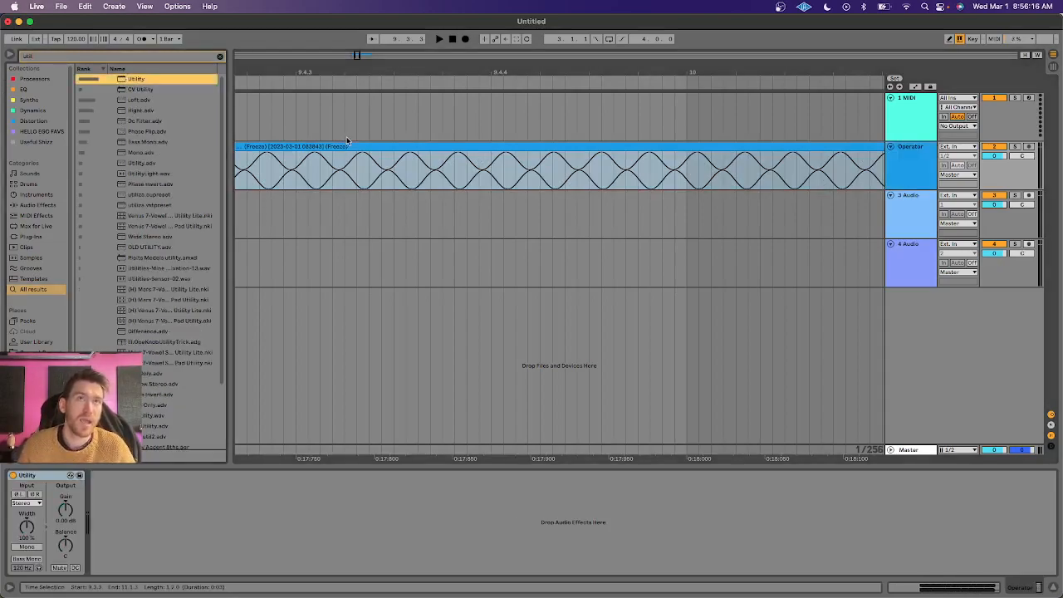
pyautogui.click(343, 170)
pyautogui.click(26, 546)
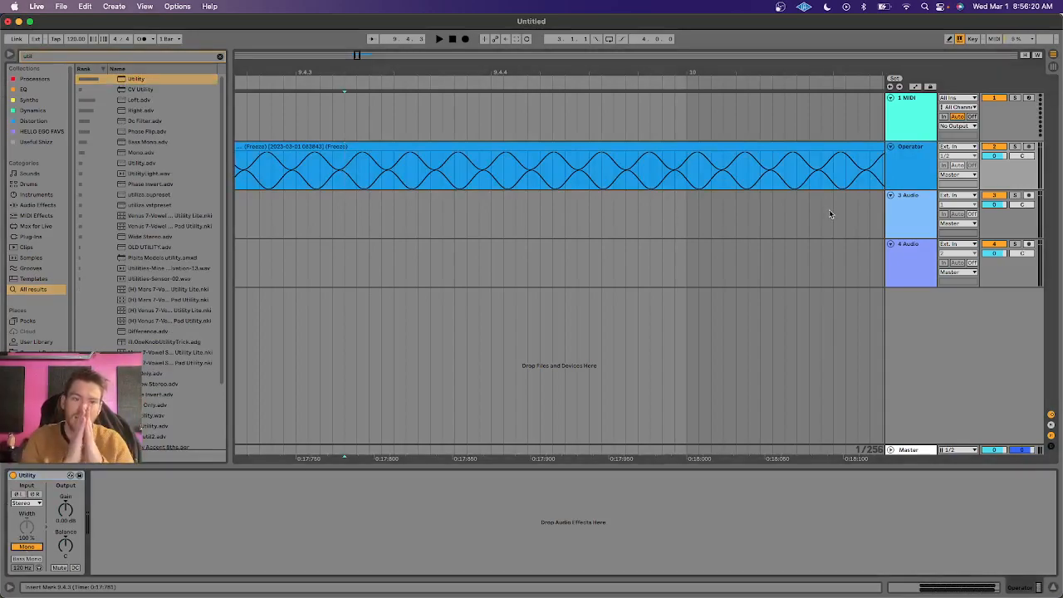
# Set the 3 Audio track's input to Resampling, arm it and record the mono output of the Operator clip
pyautogui.click(966, 196)
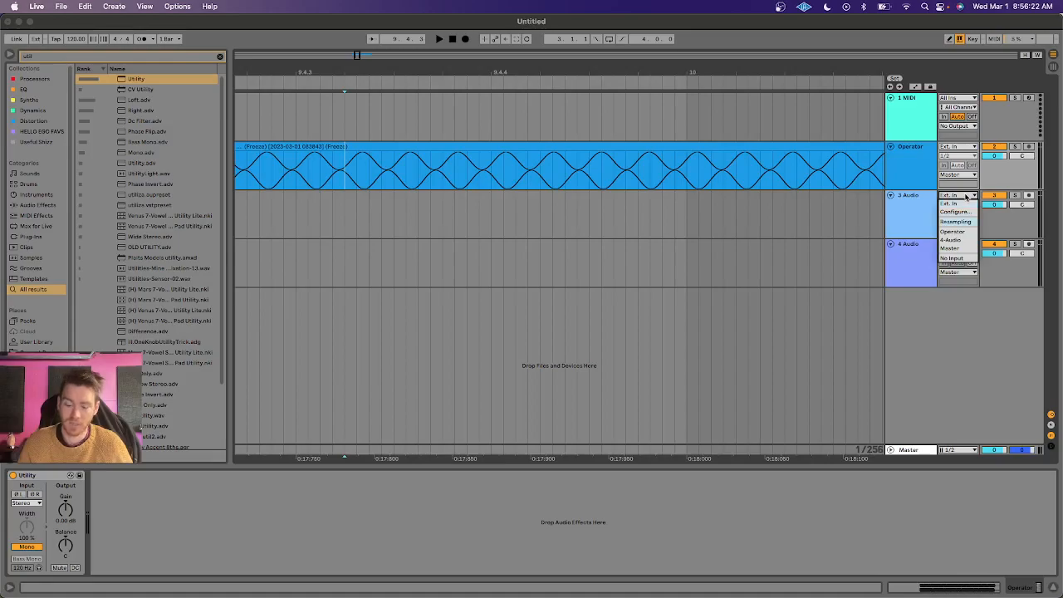
pyautogui.click(955, 221)
pyautogui.click(1029, 195)
pyautogui.click(466, 39)
pyautogui.press('space')
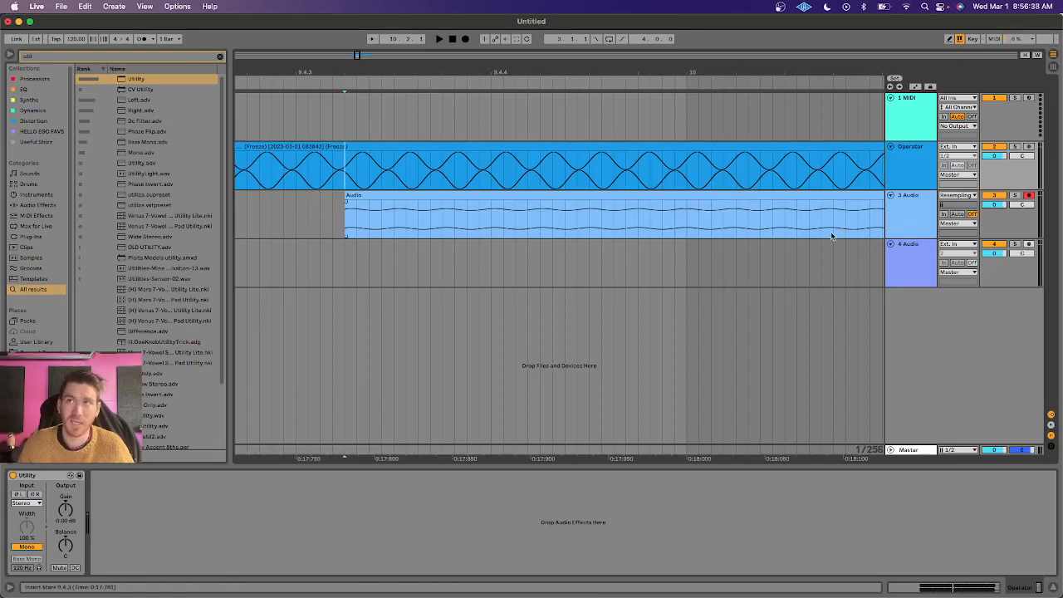
# Delete the resampled audio track, the Operator track and the MIDI track, leaving one empty audio track
pyautogui.click(914, 229)
pyautogui.press('Delete')
pyautogui.click(906, 183)
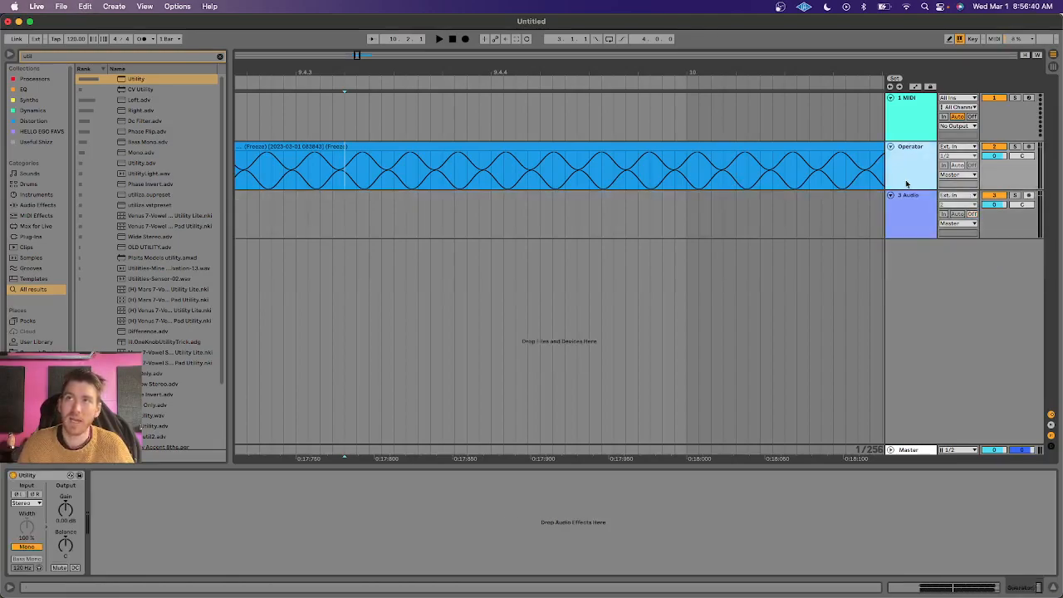
pyautogui.press('Delete')
pyautogui.click(915, 135)
pyautogui.press('Delete')
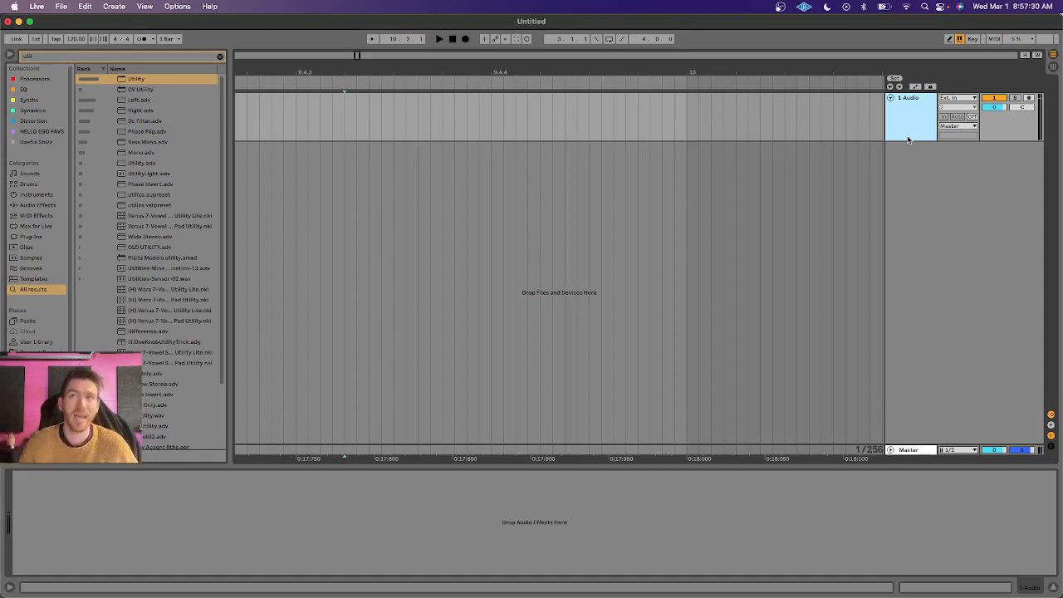
# Search the library for "drum loop" and audition several of the loops
pyautogui.press('super+f')
pyautogui.write('drum')
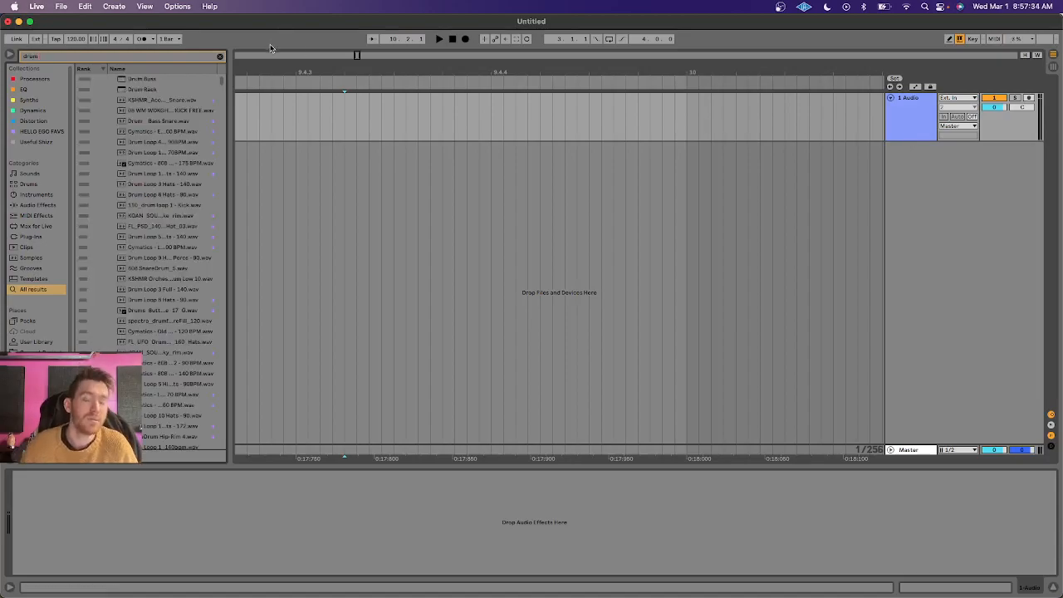
pyautogui.write(' loop')
pyautogui.click(183, 121)
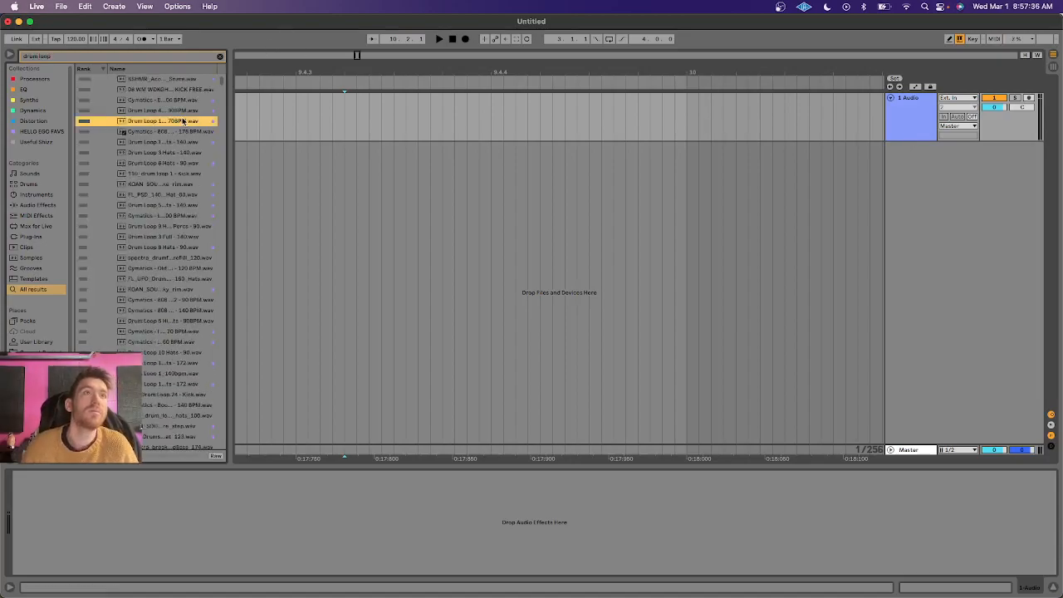
pyautogui.click(171, 142)
pyautogui.click(159, 173)
pyautogui.click(151, 184)
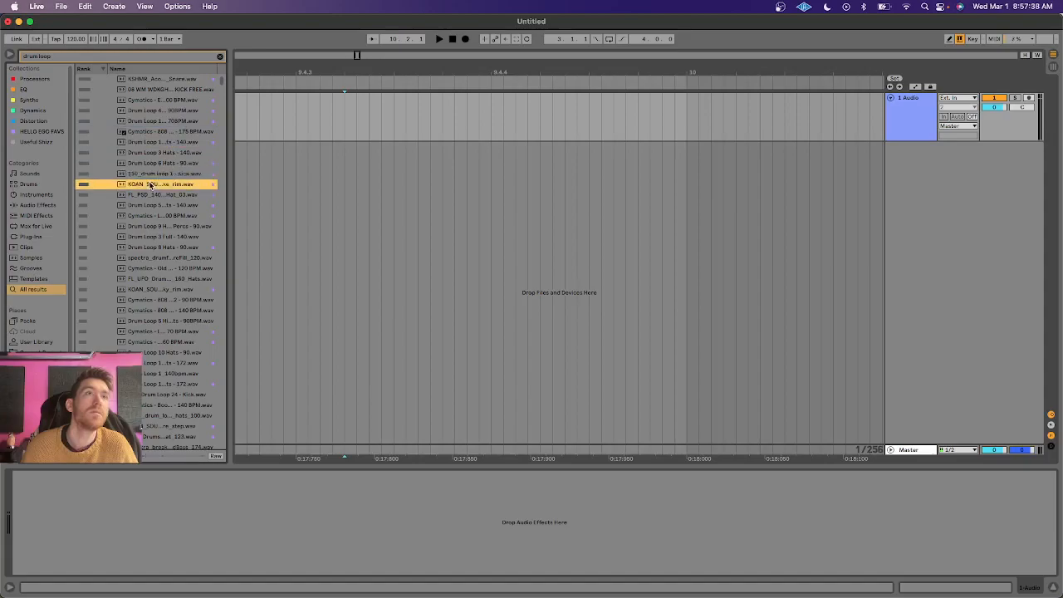
pyautogui.click(145, 196)
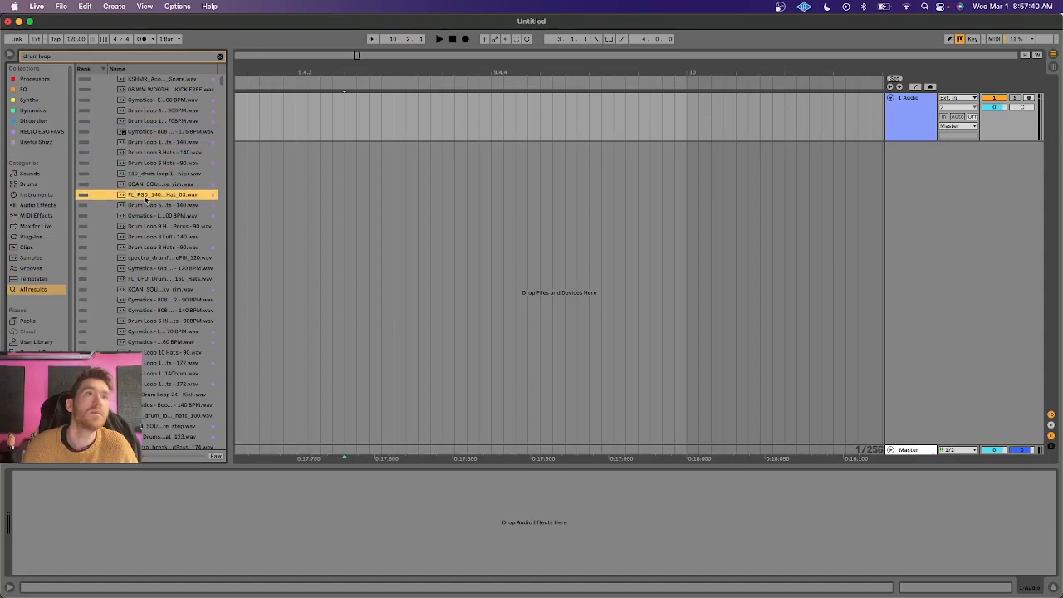
pyautogui.click(146, 216)
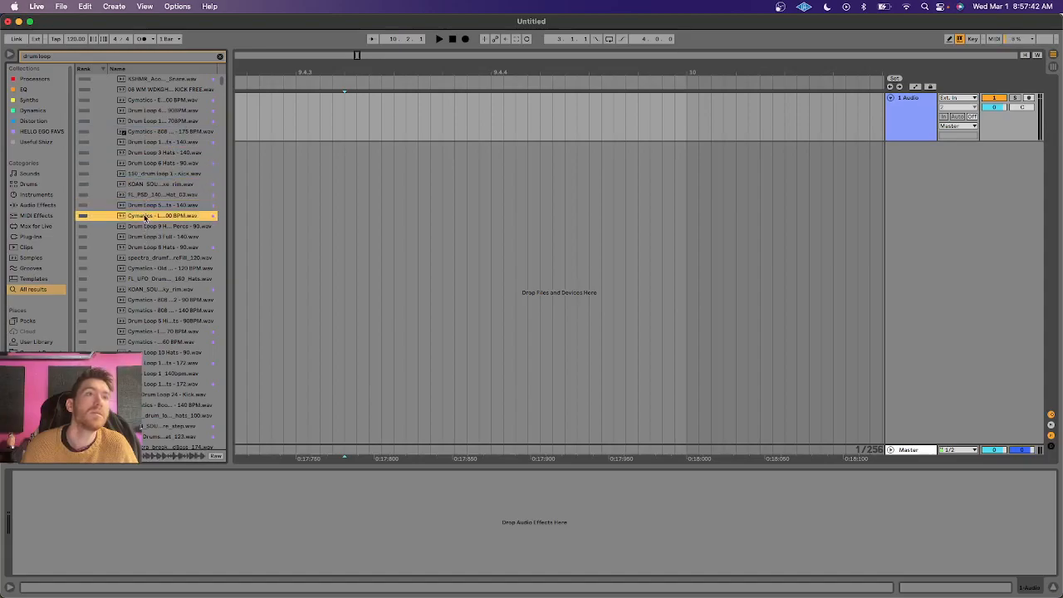
# Place "Cymatics - Lazer Full Drum Loop 1 - 100 BPM" on the empty audio track and play it back briefly
pyautogui.moveTo(140, 217); pyautogui.dragTo(349, 116)
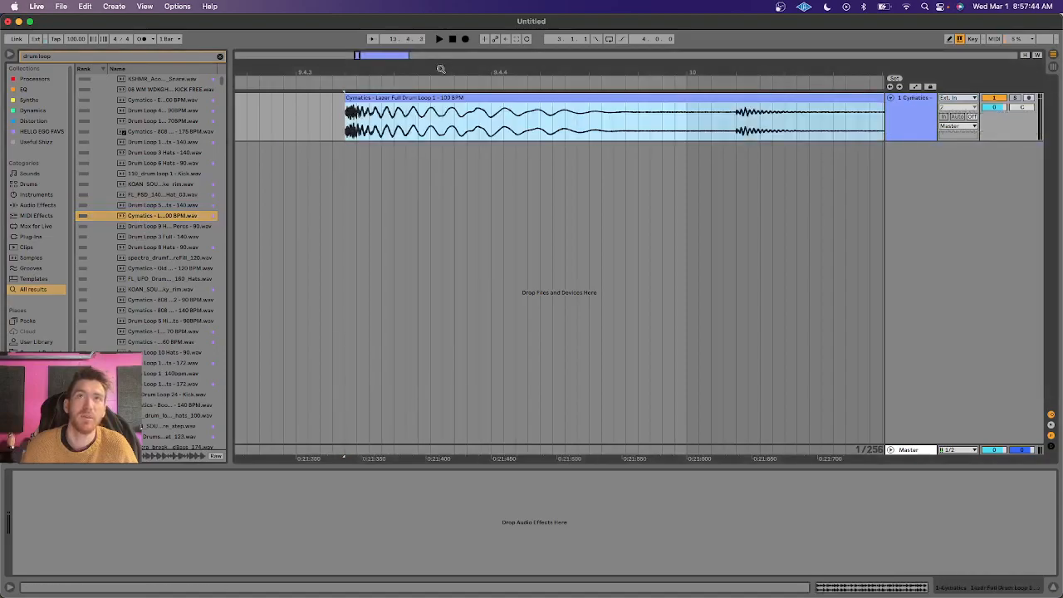
pyautogui.moveTo(434, 70)
pyautogui.mouseDown()
pyautogui.moveTo(434, 50)
pyautogui.moveTo(434, 66)
pyautogui.mouseUp()
pyautogui.press('space')
pyautogui.press('space')
pyautogui.click(618, 165)
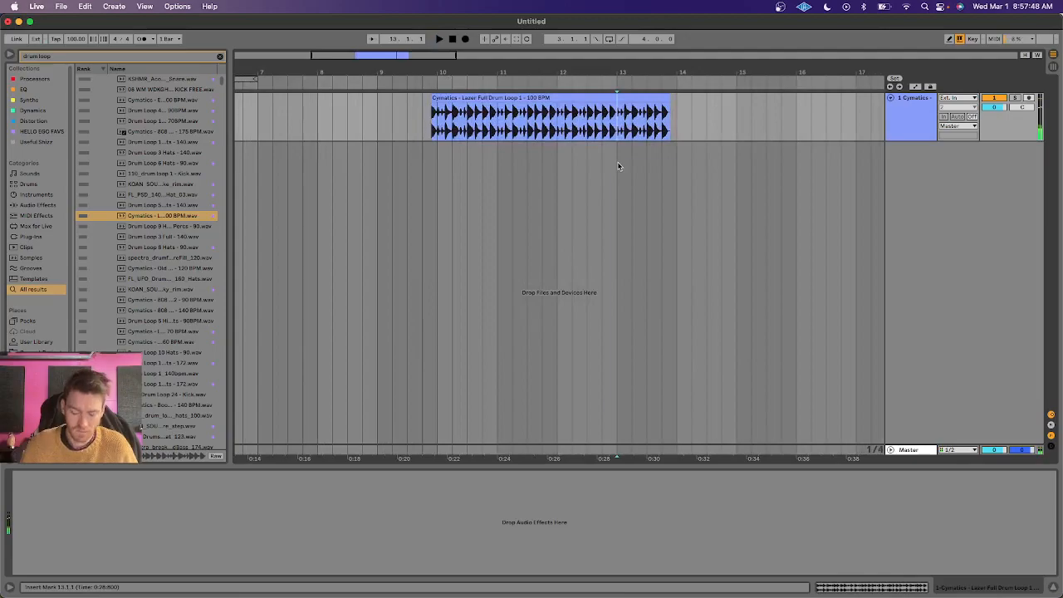
# Check the audio device preferences and play the drum loop from its start
pyautogui.press('super+comma')
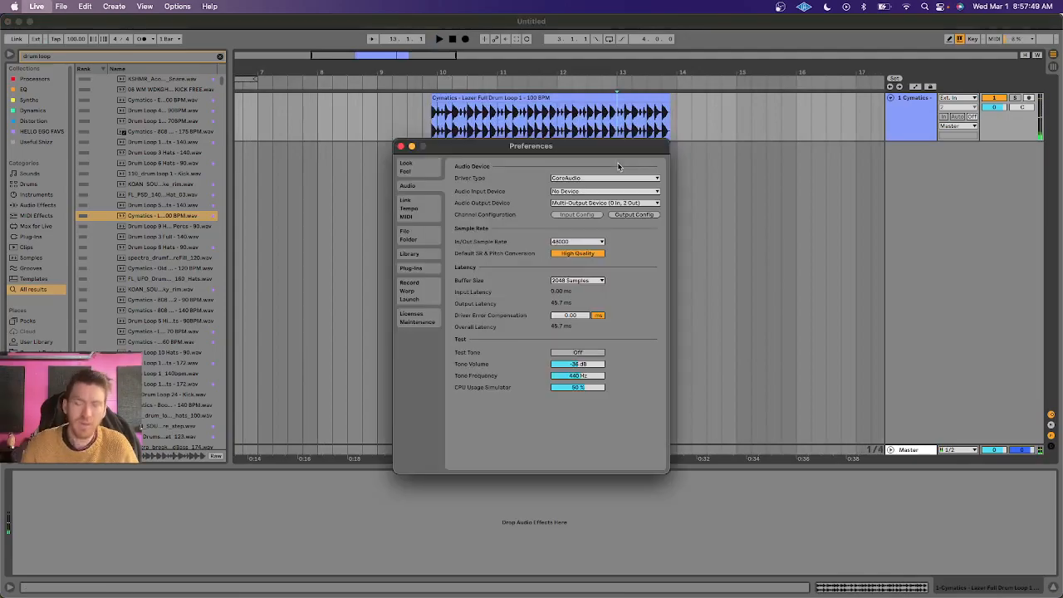
pyautogui.click(400, 146)
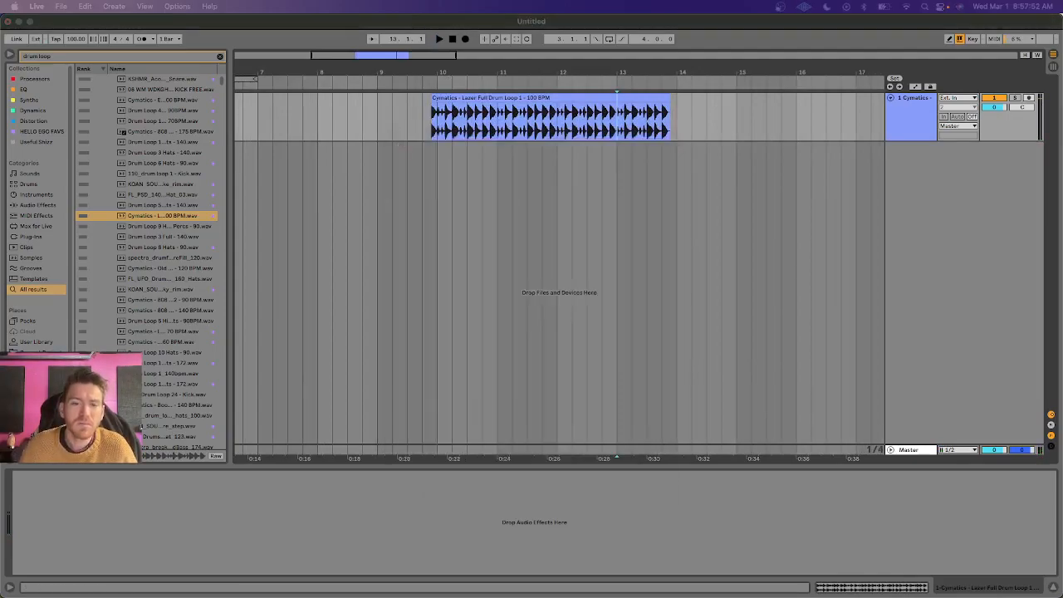
pyautogui.click(449, 100)
pyautogui.press('space')
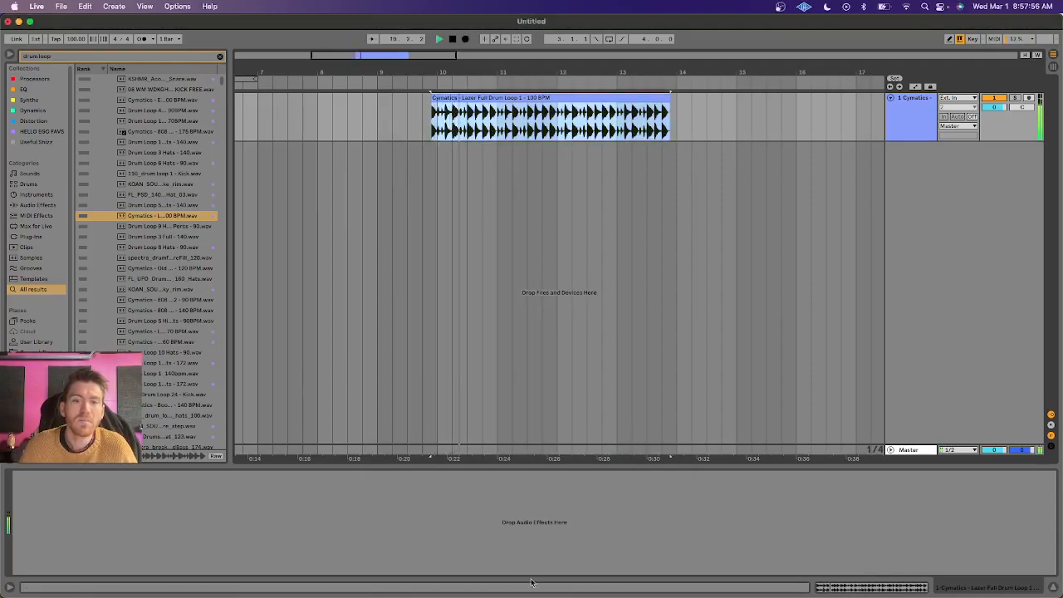
# Stop playback, select the drum loop clip and replay it briefly from its start
pyautogui.press('space')
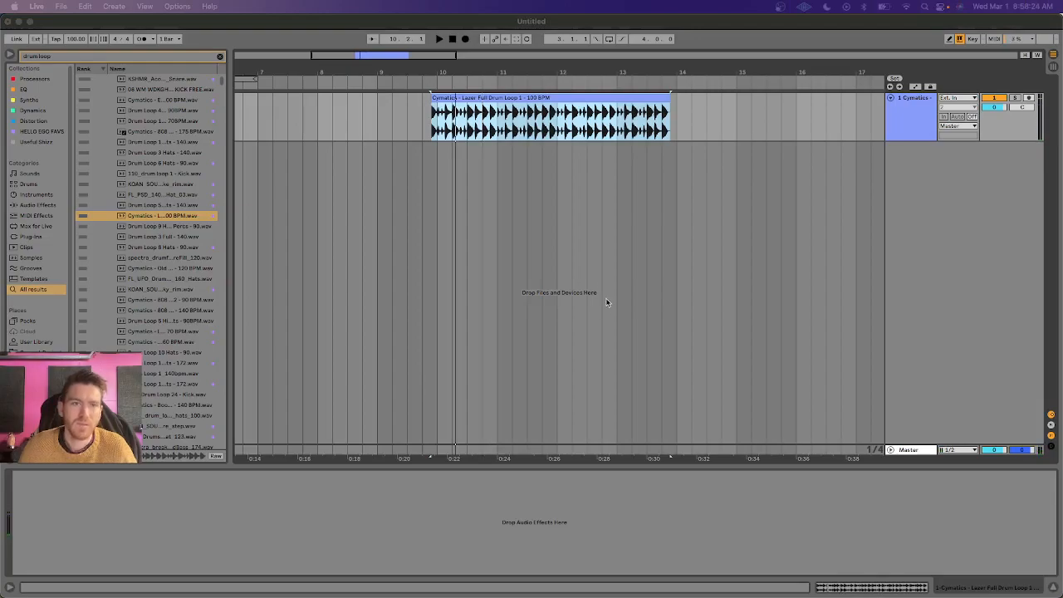
pyautogui.click(501, 99)
pyautogui.press('space')
pyautogui.press('space')
# Add EQ Eight to the drum loop track and set its first band to a low-cut filter
pyautogui.click(920, 133)
pyautogui.press('super+f')
pyautogui.write('eq')
pyautogui.doubleClick(139, 80)
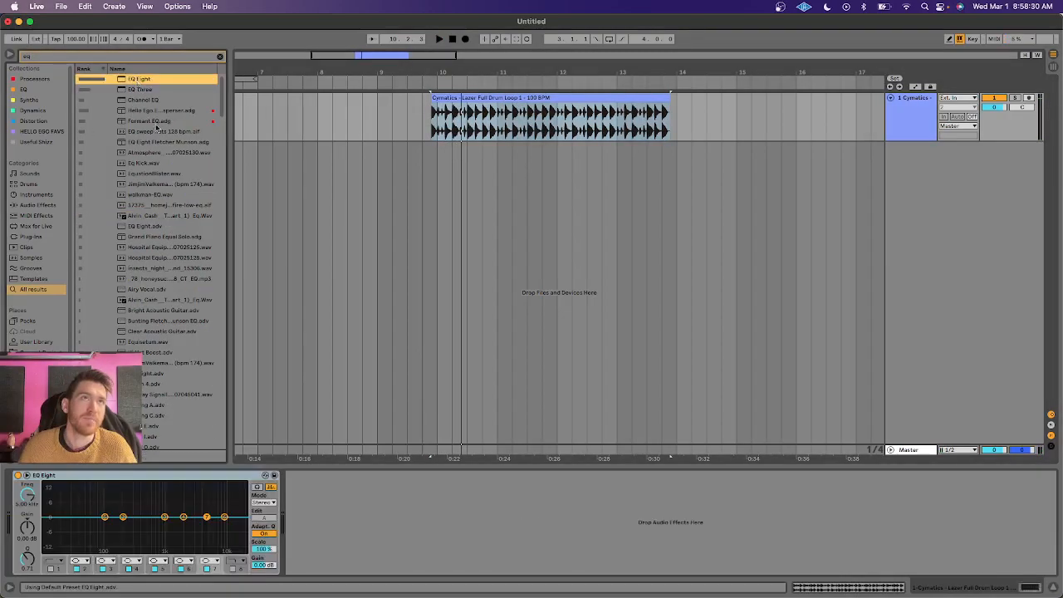
pyautogui.click(51, 561)
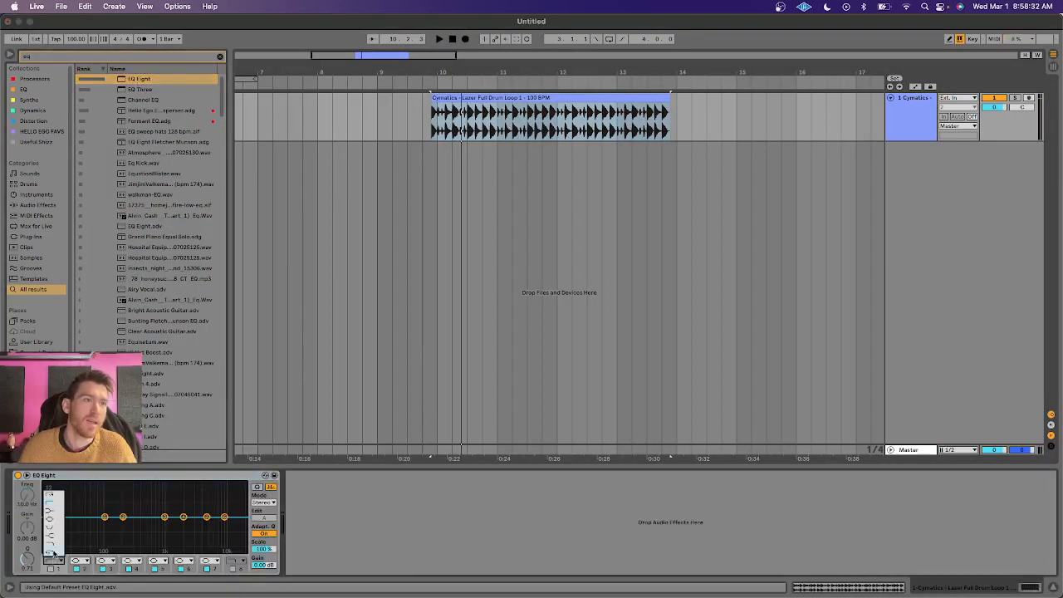
pyautogui.click(54, 497)
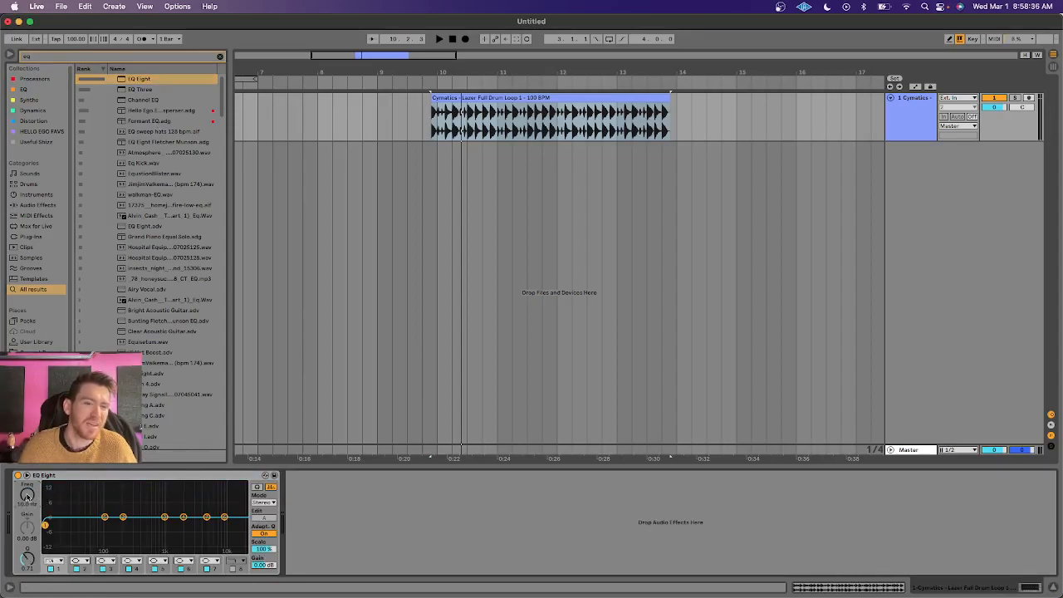
# Play the drum loop and compare the sound with EQ Eight switched off and on
pyautogui.press('space')
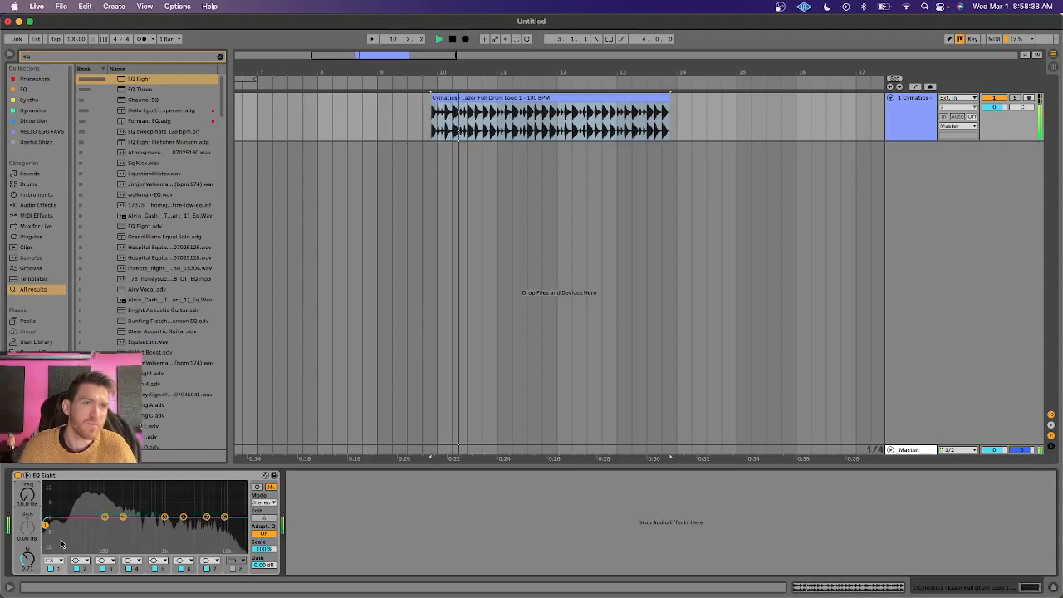
pyautogui.press('space')
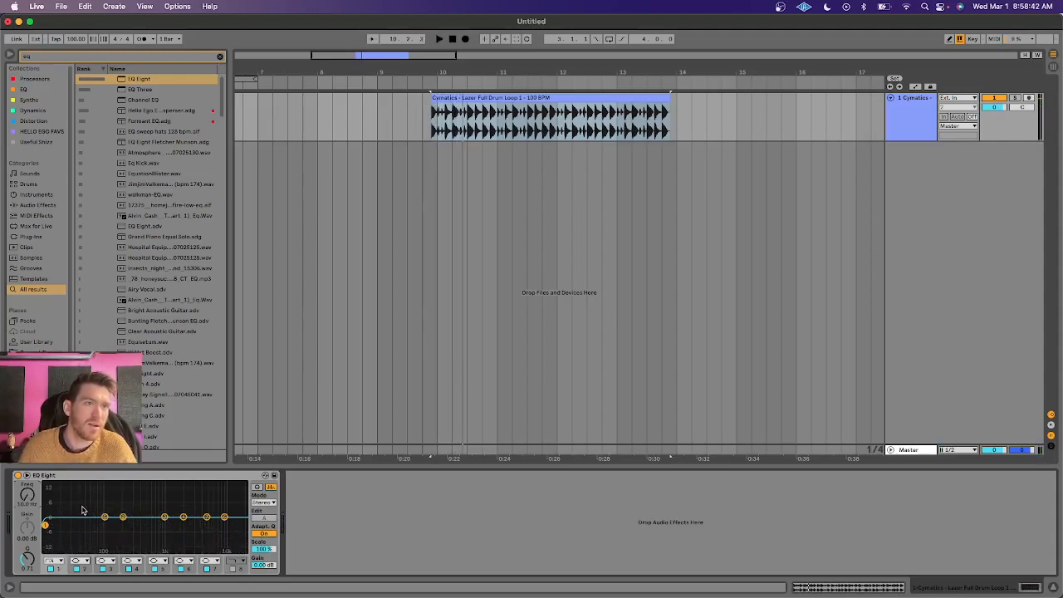
pyautogui.moveTo(45, 526); pyautogui.dragTo(27, 554)
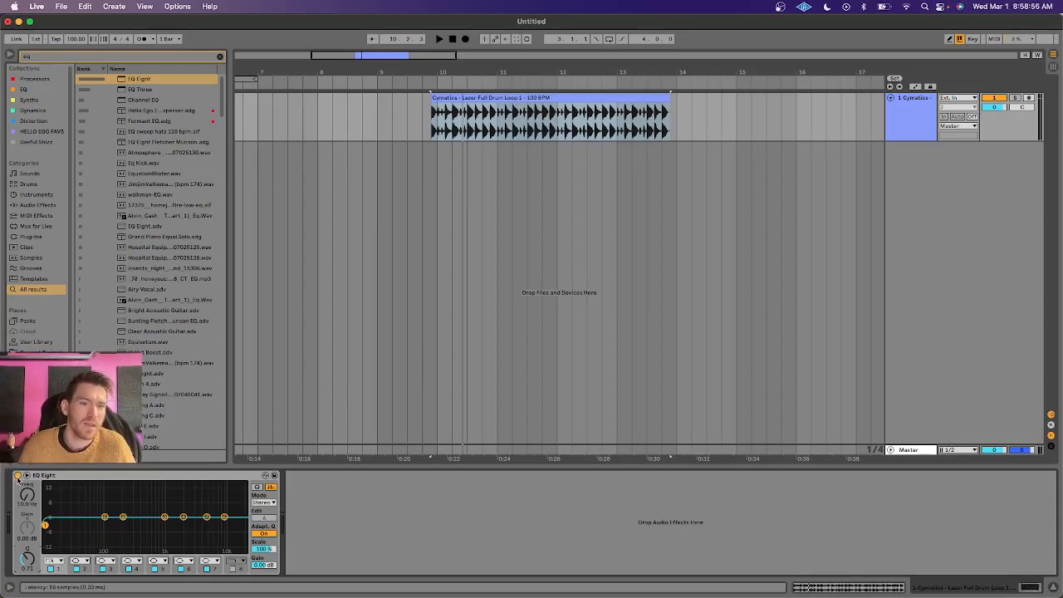
pyautogui.press('space')
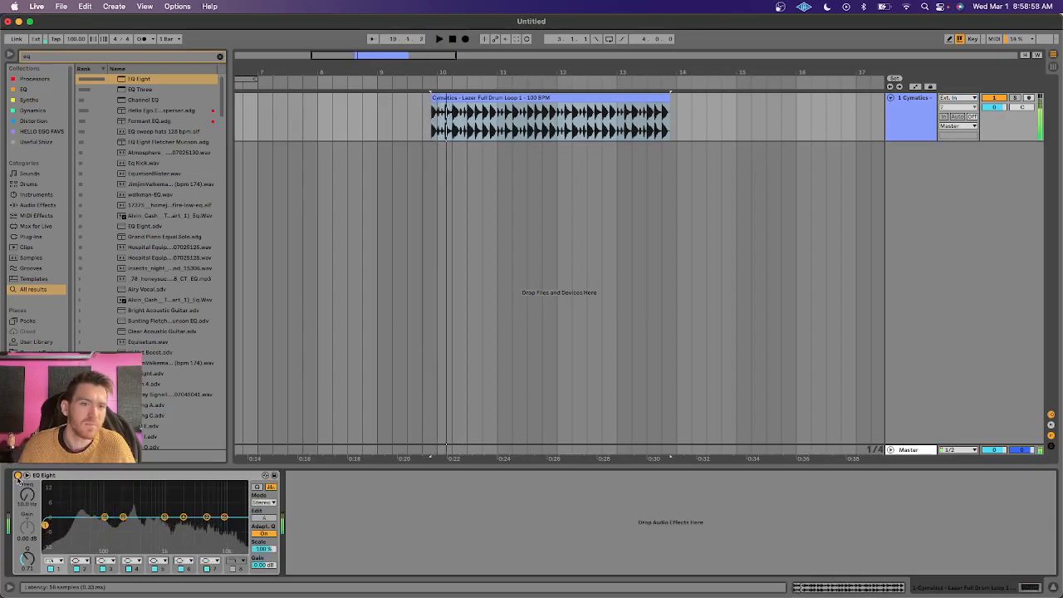
pyautogui.click(18, 477)
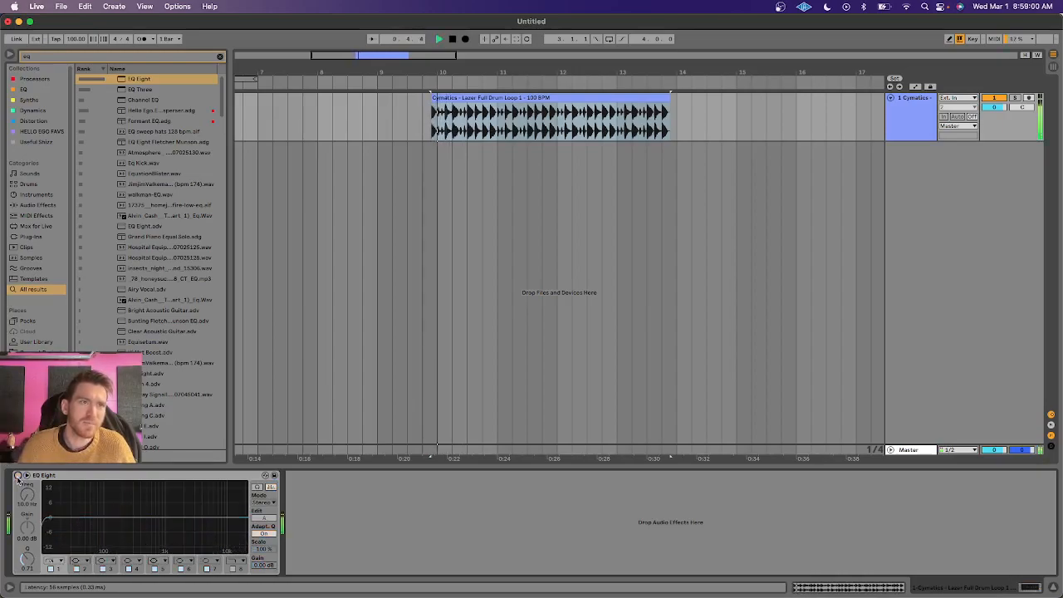
pyautogui.click(18, 477)
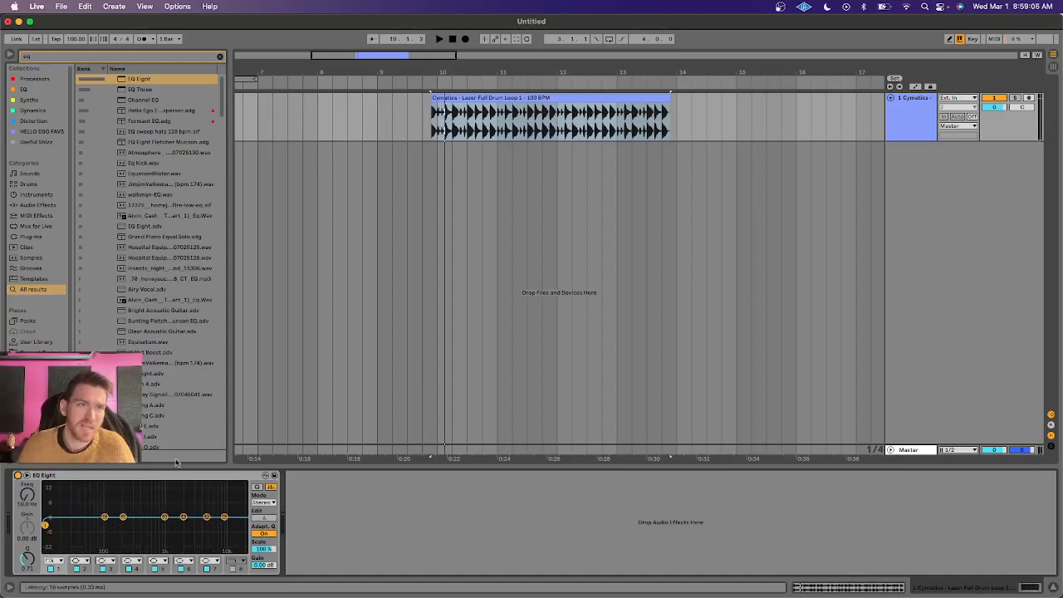
# Fold the EQ Eight device and duplicate it repeatedly into a chain of 20 on the drum loop track
pyautogui.doubleClick(155, 474)
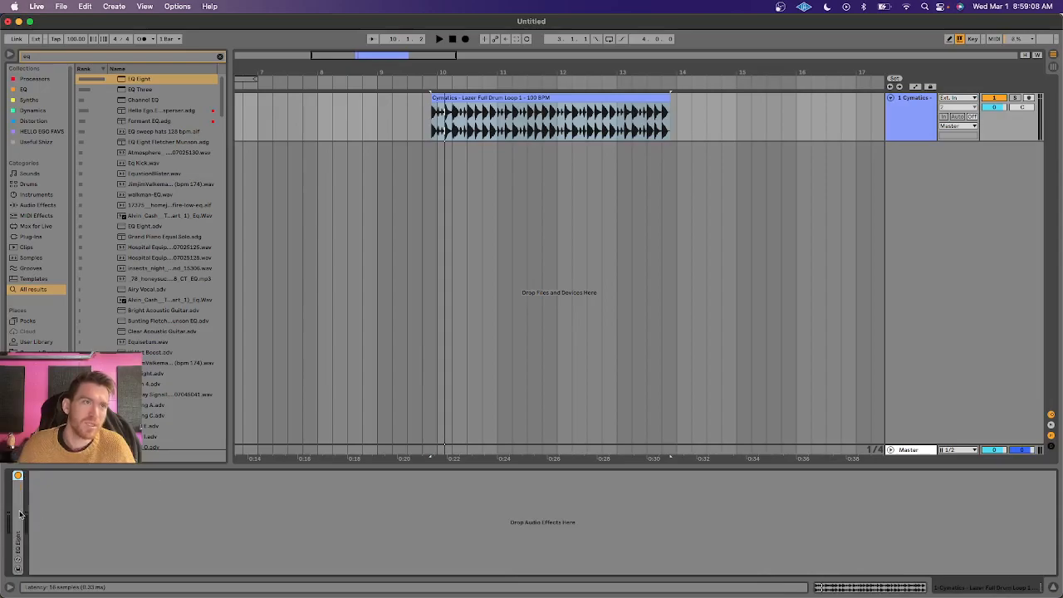
pyautogui.press('super+d')
pyautogui.press('super+d')
pyautogui.press('super+d')
pyautogui.press('super+d')
pyautogui.press('super+d')
pyautogui.press('super+d')
pyautogui.press('super+d')
pyautogui.press('super+d')
pyautogui.press('super+d')
pyautogui.press('super+d')
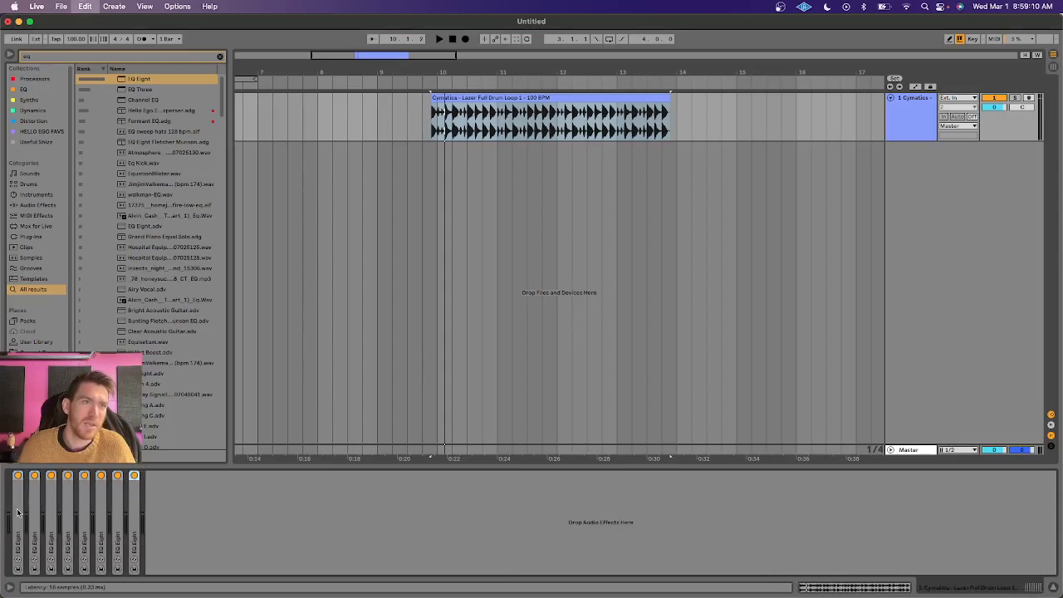
pyautogui.press('super+d')
pyautogui.press('super+d')
pyautogui.press('super+d')
pyautogui.press('super+d')
pyautogui.press('super+d')
pyautogui.press('super+d')
pyautogui.press('super+d')
pyautogui.press('super+d')
pyautogui.press('super+d')
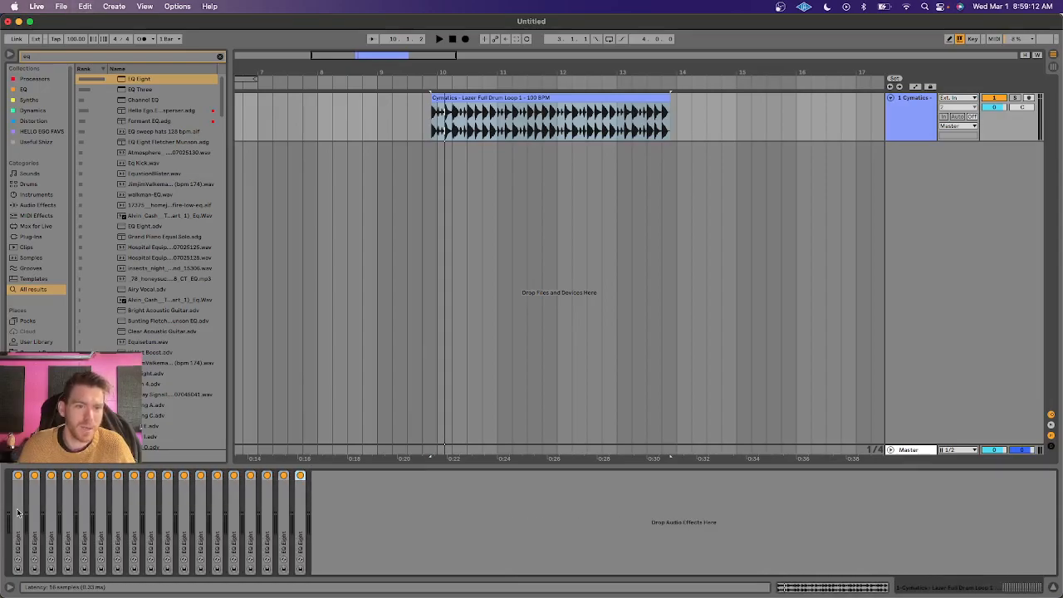
# Play the drum loop briefly through the chain of 20 EQ Eights
pyautogui.press('super+a')
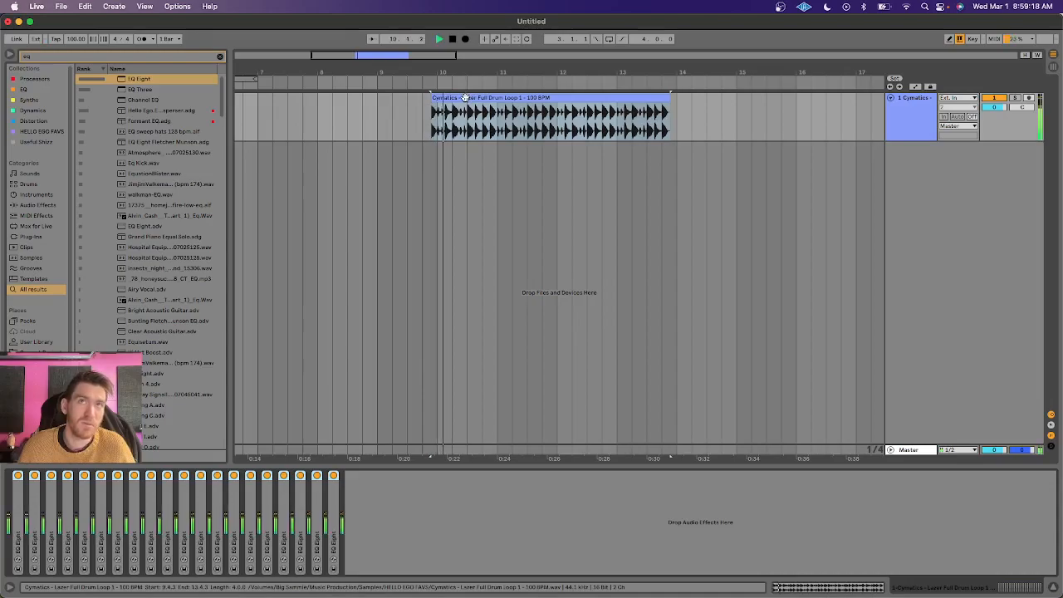
pyautogui.press('space')
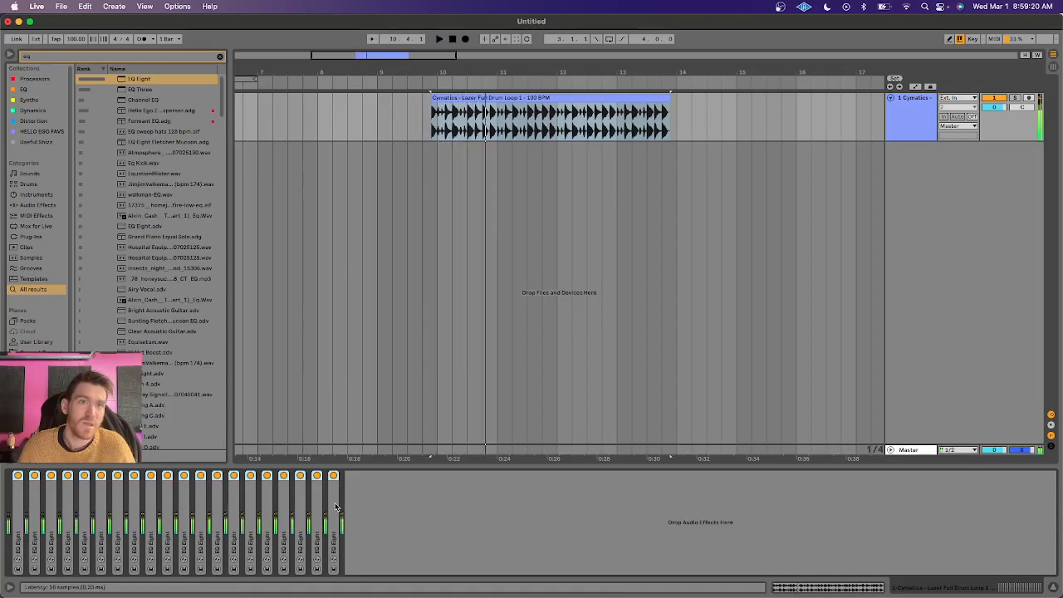
pyautogui.click(336, 506)
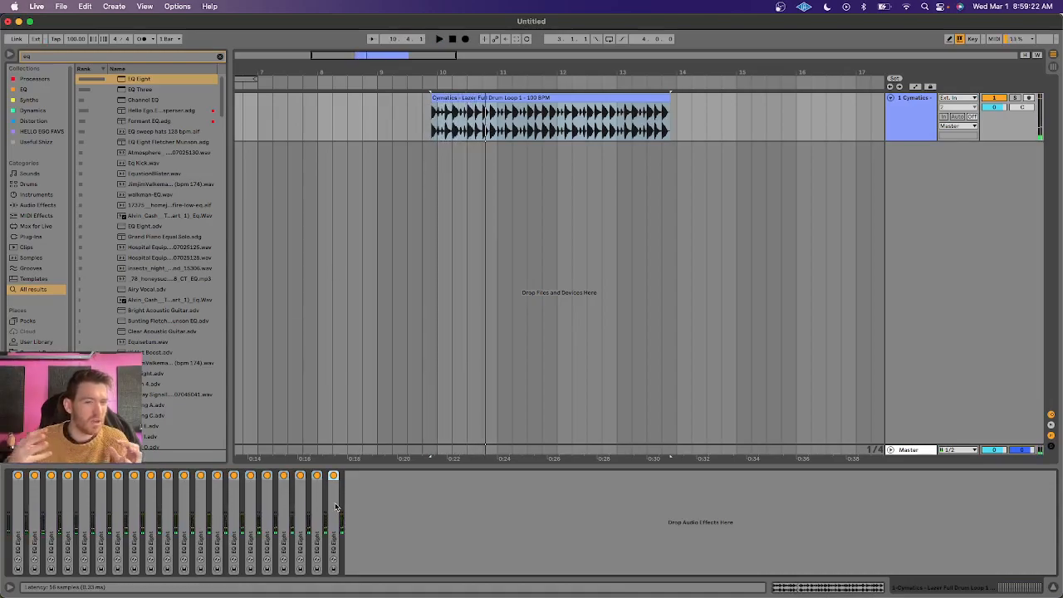
# Duplicate the whole EQ Eight chain to reach 40 devices and play the drum loop through it
pyautogui.press('super+a')
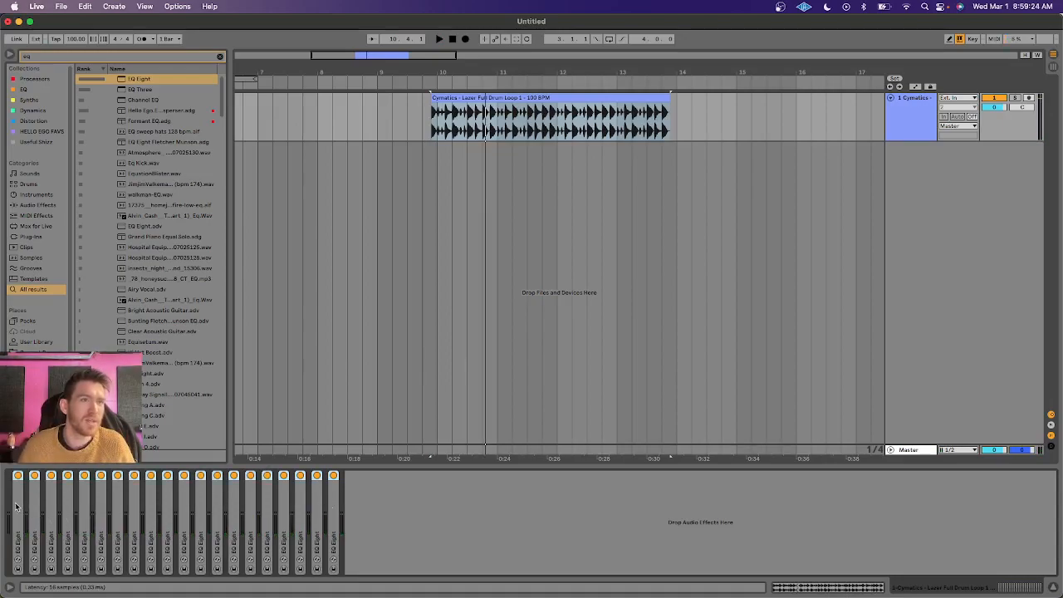
pyautogui.press('super+d')
pyautogui.press('space')
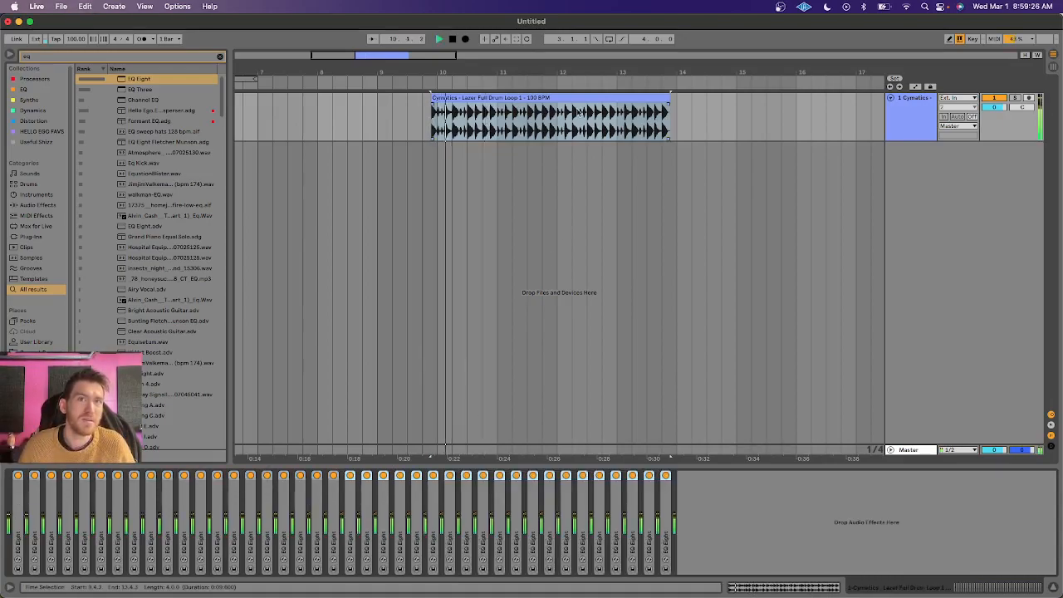
pyautogui.press('space')
# Insert a second audio track, set its input to Resampling and arm it for recording
pyautogui.moveTo(438, 71); pyautogui.dragTo(438, 101)
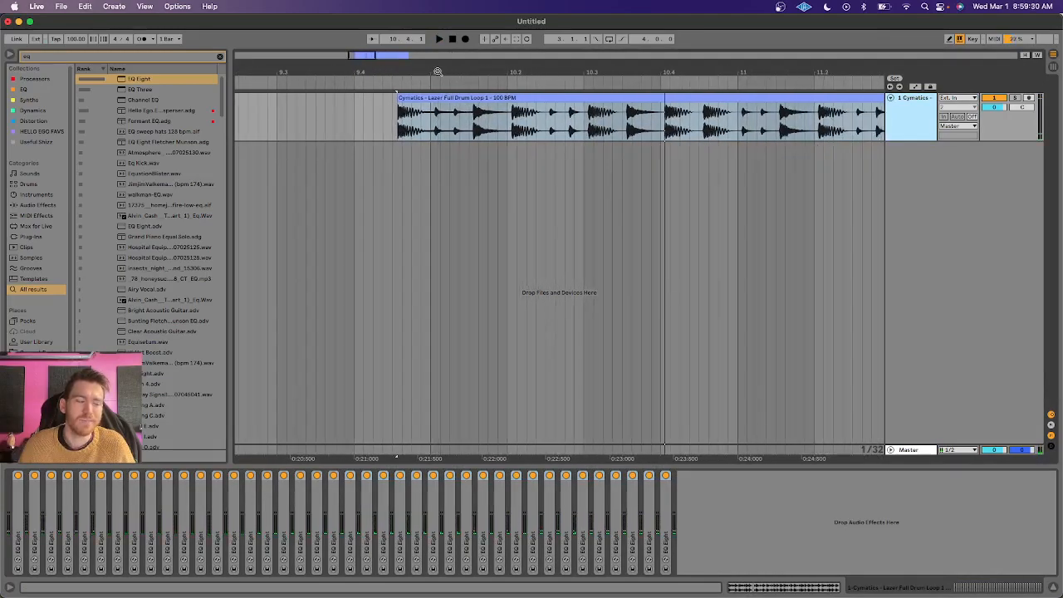
pyautogui.press('super+t')
pyautogui.click(953, 147)
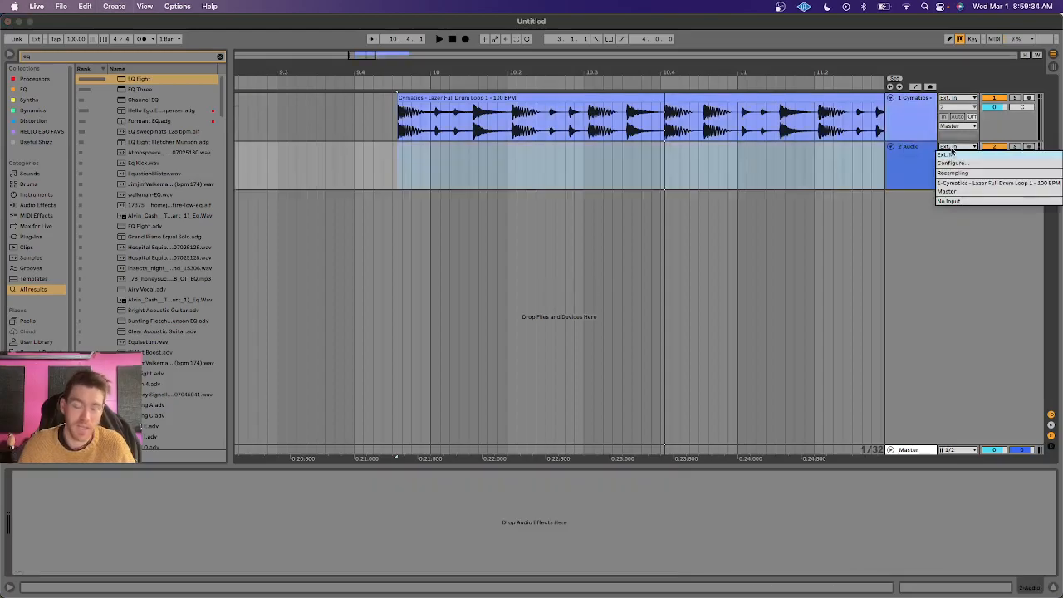
pyautogui.click(952, 172)
pyautogui.click(1029, 147)
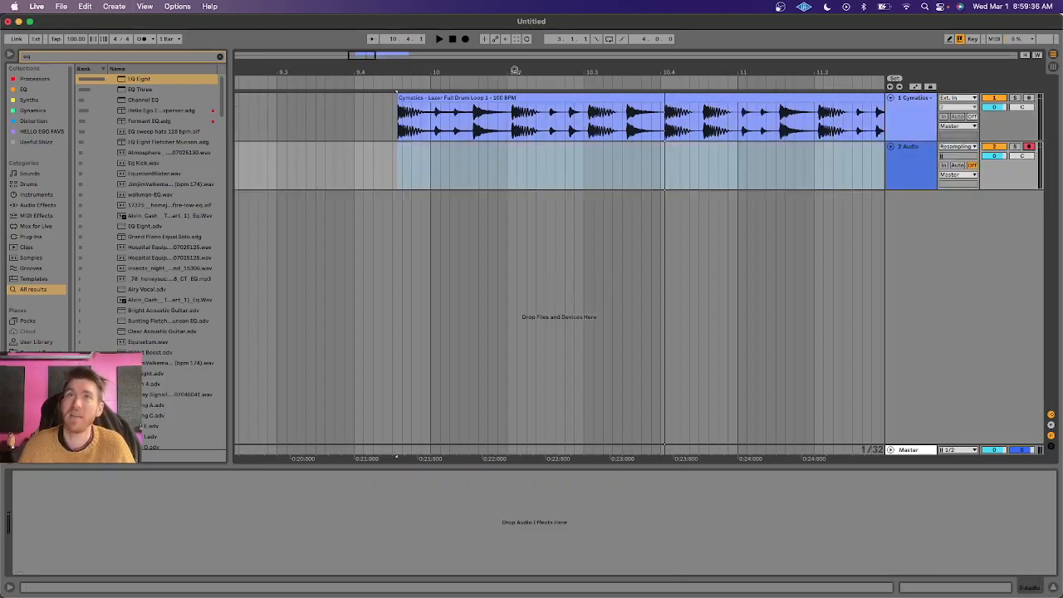
# Record the processed drum loop from its start onto the armed track and compare both waveforms up close
pyautogui.click(424, 98)
pyautogui.click(466, 39)
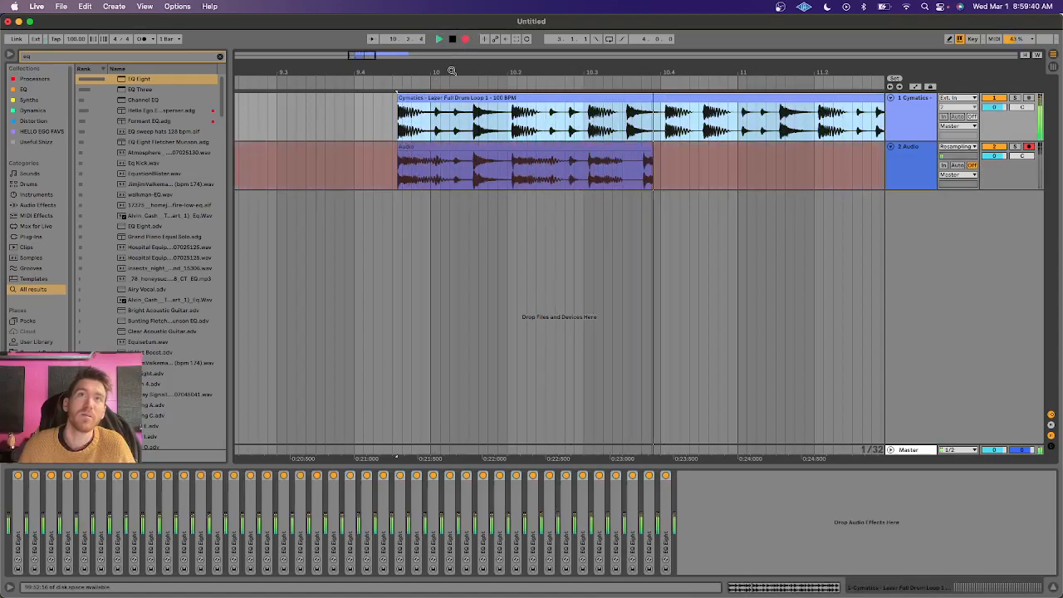
pyautogui.press('space')
pyautogui.moveTo(418, 72); pyautogui.dragTo(418, 108)
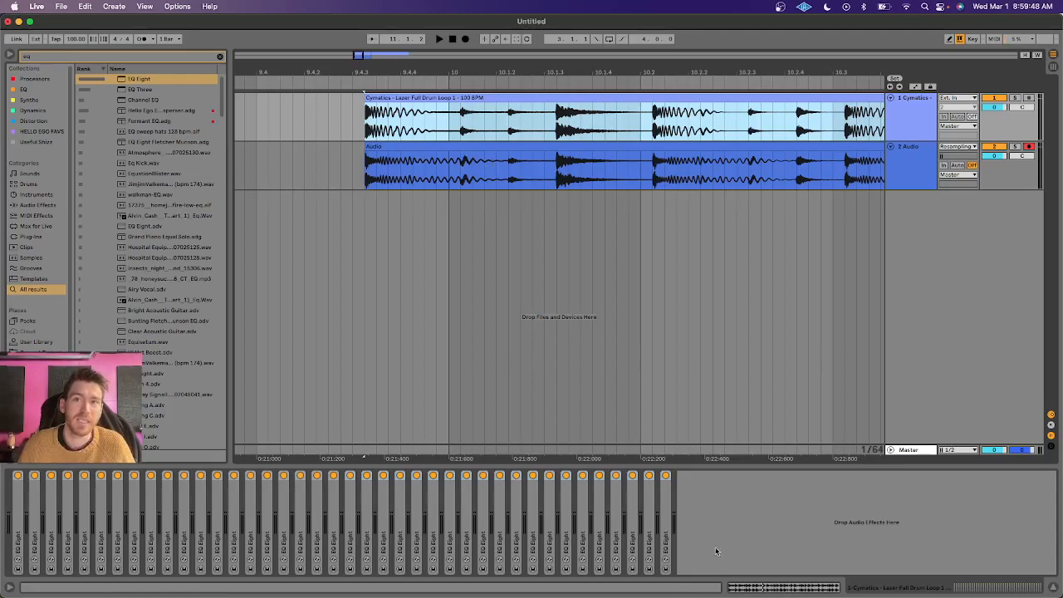
# Unfold the last EQ Eight and check its Oversampling option without changing it
pyautogui.doubleClick(660, 496)
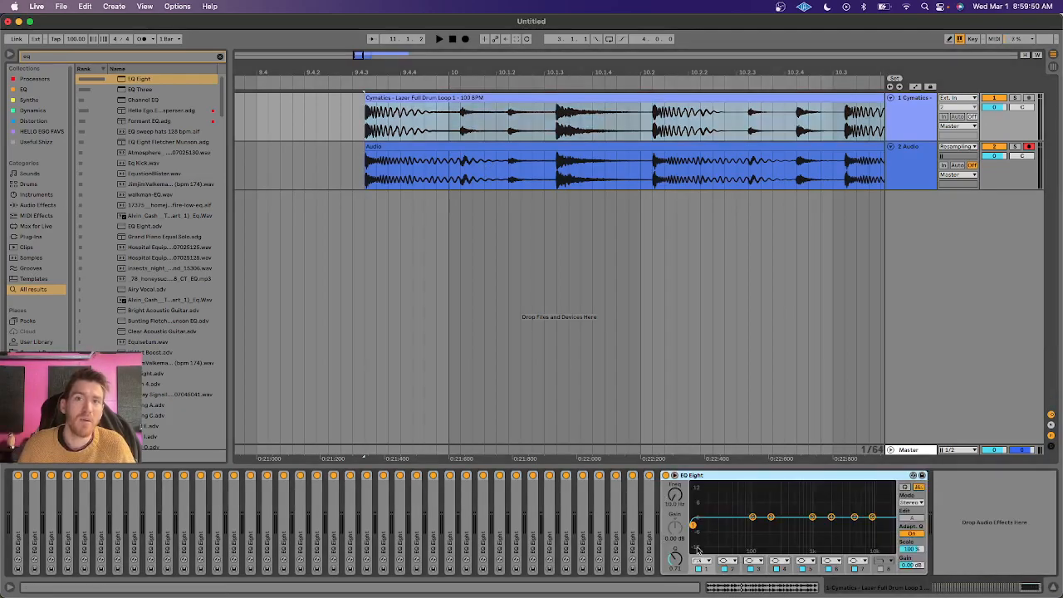
pyautogui.rightClick(734, 476)
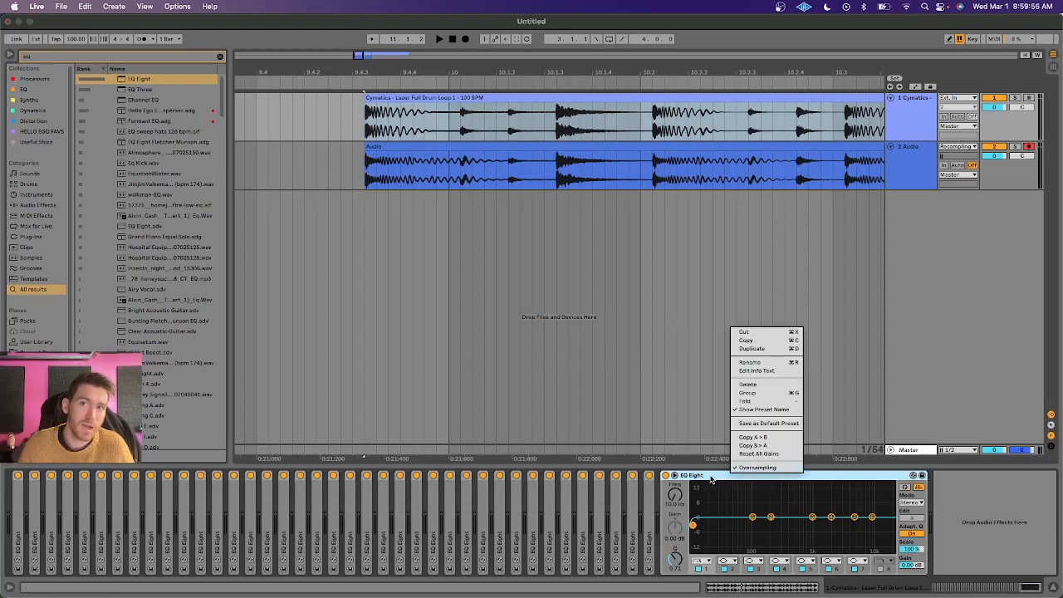
pyautogui.click(711, 479)
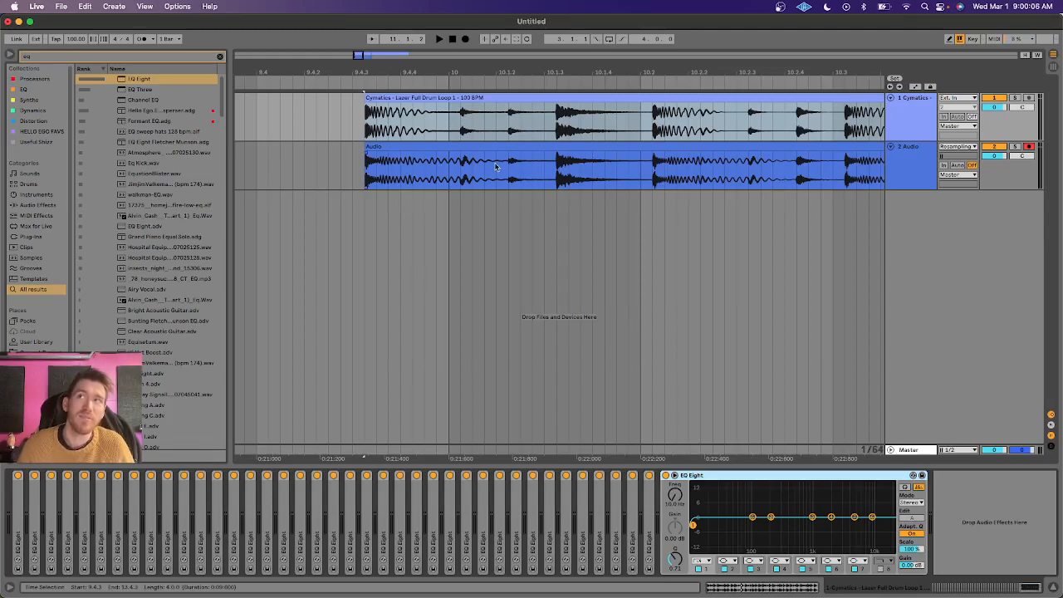
# Rename the resampled audio track "eq8" and reselect the original drum loop track
pyautogui.click(919, 180)
pyautogui.press('super+r')
pyautogui.write('eq8')
pyautogui.click(917, 120)
pyautogui.click(911, 156)
pyautogui.click(925, 99)
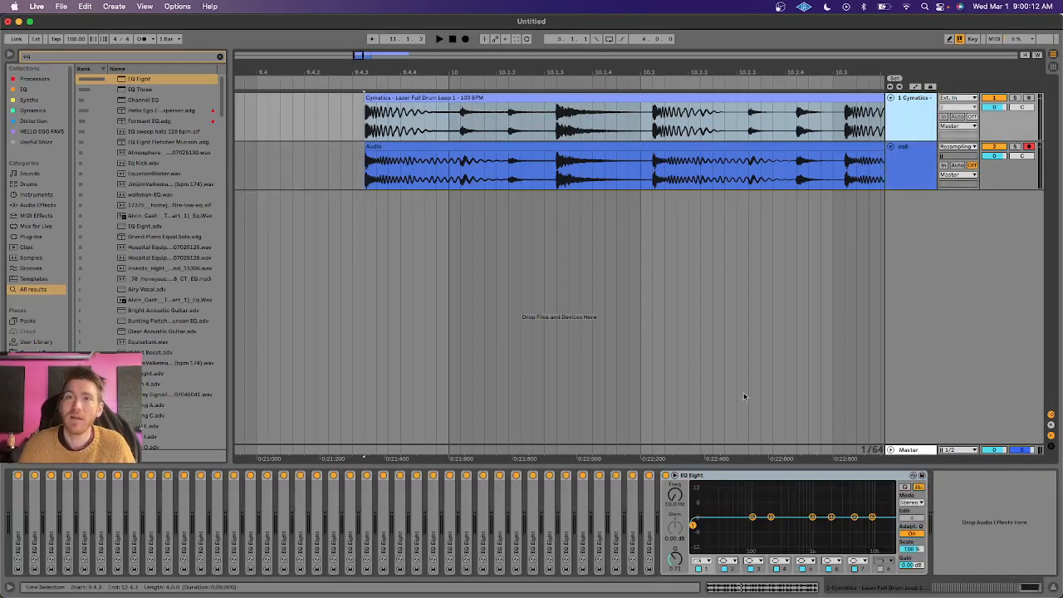
# Group all the EQ Eights into one Audio Effect Rack, switched off and folded
pyautogui.click(693, 476)
pyautogui.doubleClick(693, 476)
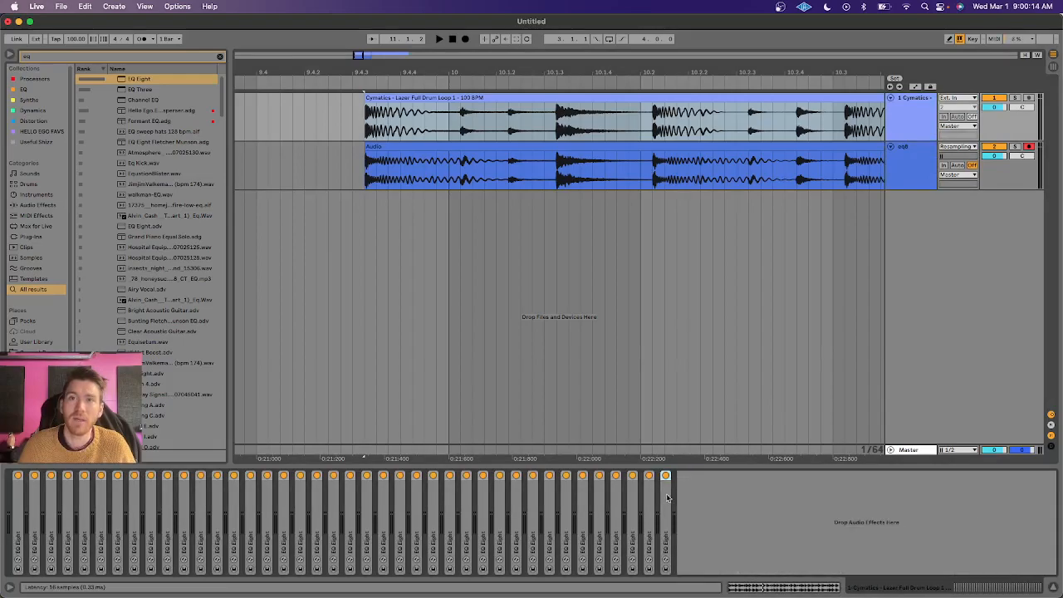
pyautogui.keyDown('shift'); pyautogui.click(15, 507); pyautogui.keyUp('shift')
pyautogui.press('super+g')
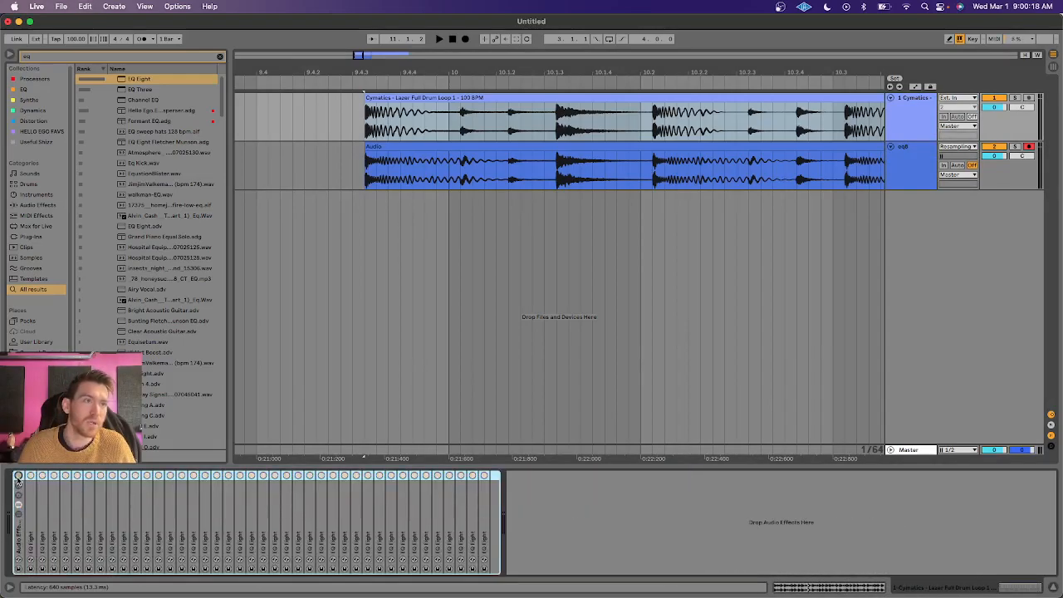
pyautogui.doubleClick(16, 524)
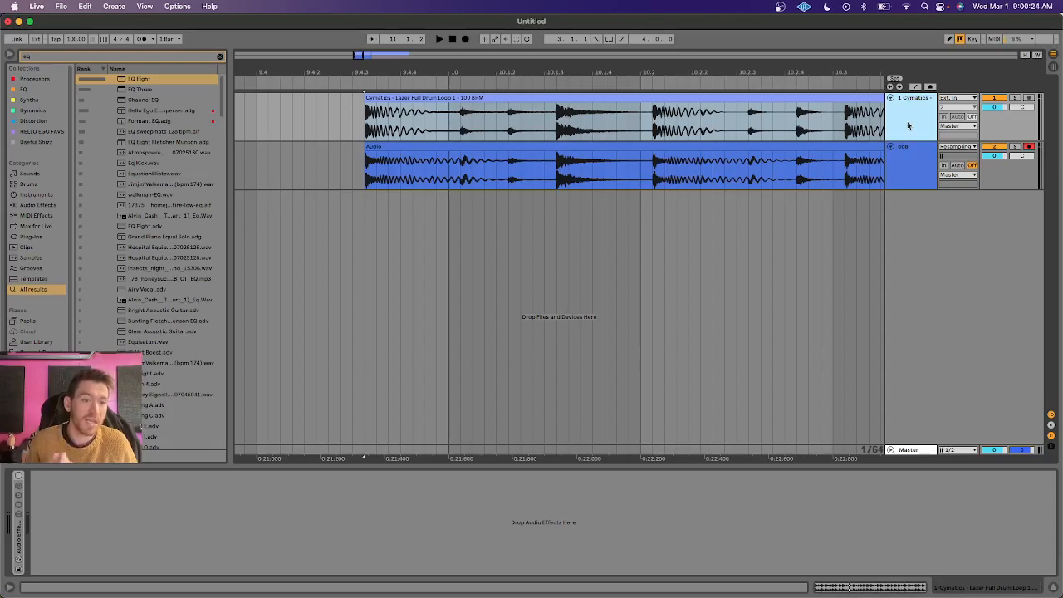
# Search for "pro-q", add Pro-Q 3 to the drum loop track and set its processing mode to Linear Phase
pyautogui.press('super+f')
pyautogui.press('BackSpace')
pyautogui.write('pro-q')
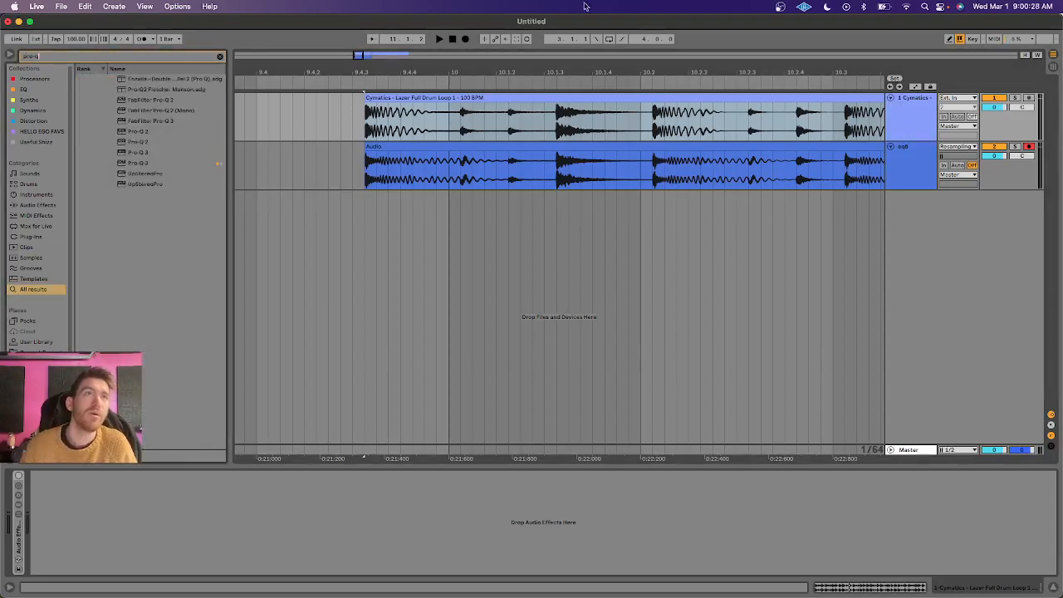
pyautogui.click(140, 164)
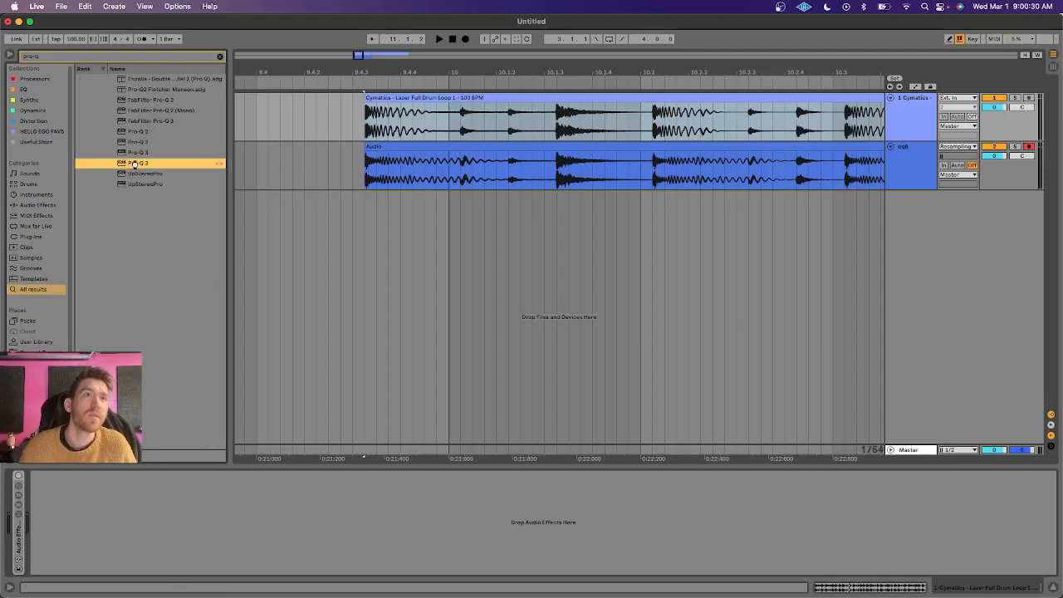
pyautogui.doubleClick(135, 163)
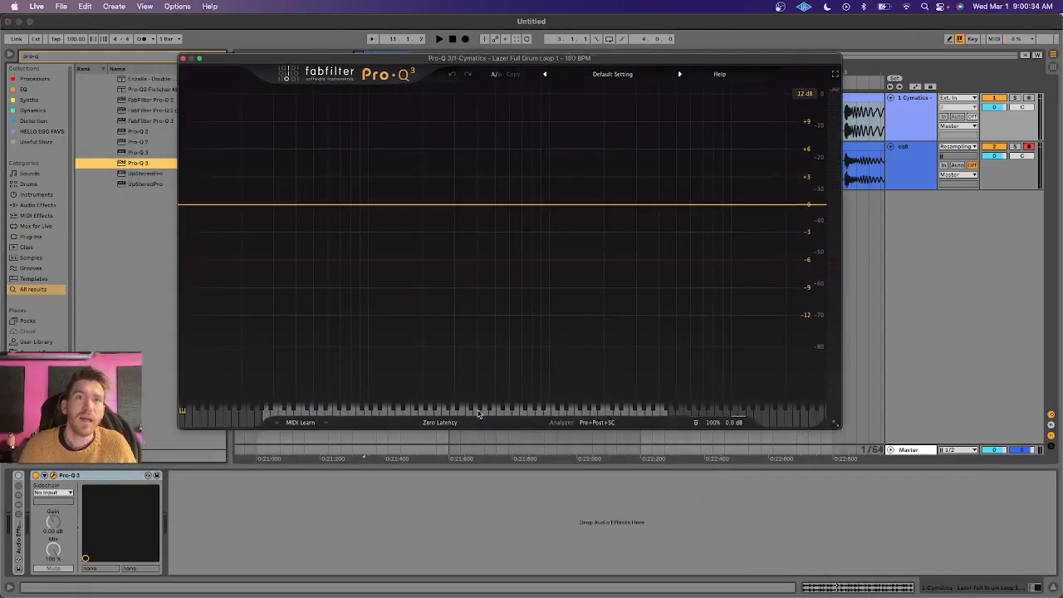
pyautogui.click(440, 422)
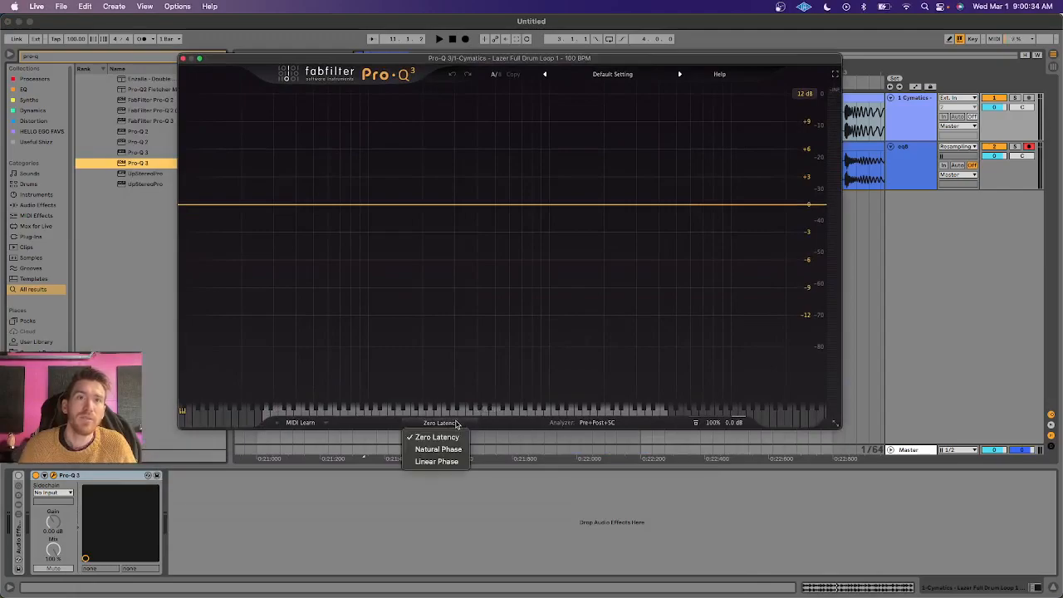
pyautogui.click(439, 461)
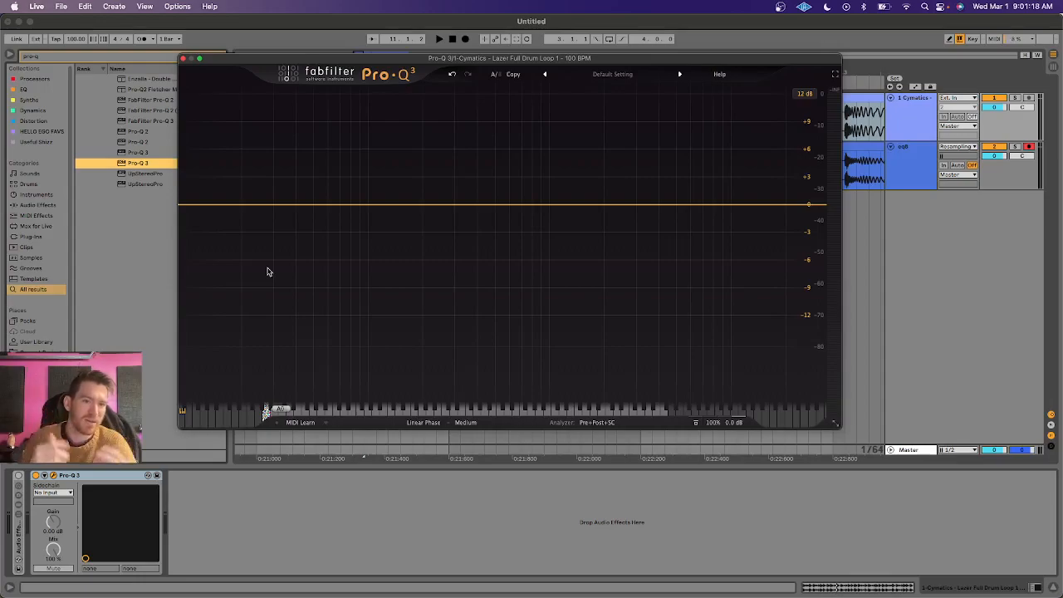
# Add a 48 dB/oct low cut at the lowest end of Pro-Q 3's spectrum, close its window and fold the device
pyautogui.doubleClick(185, 204)
pyautogui.click(221, 187)
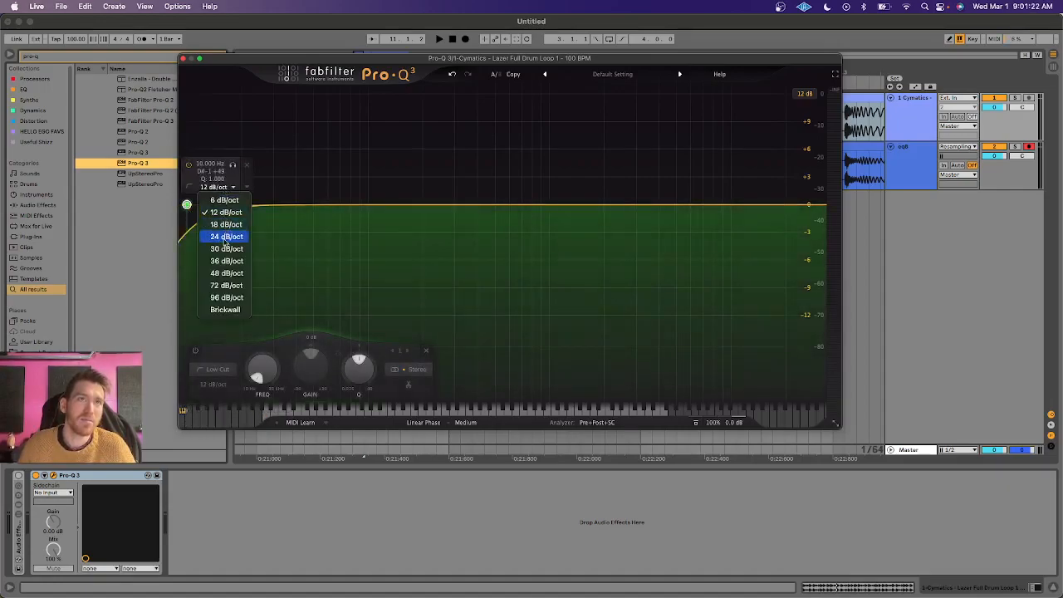
pyautogui.click(222, 275)
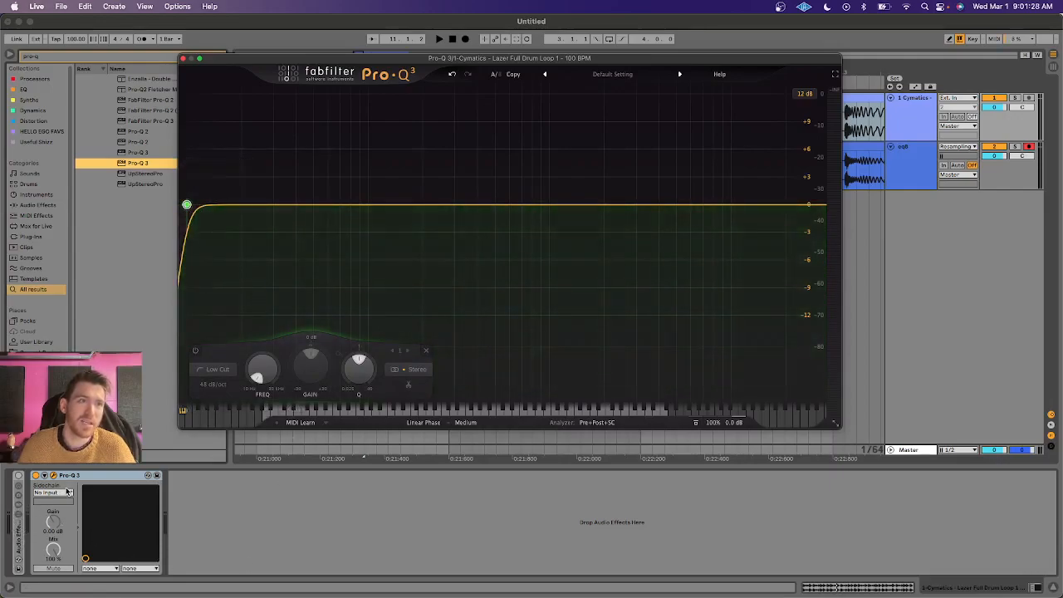
pyautogui.click(184, 58)
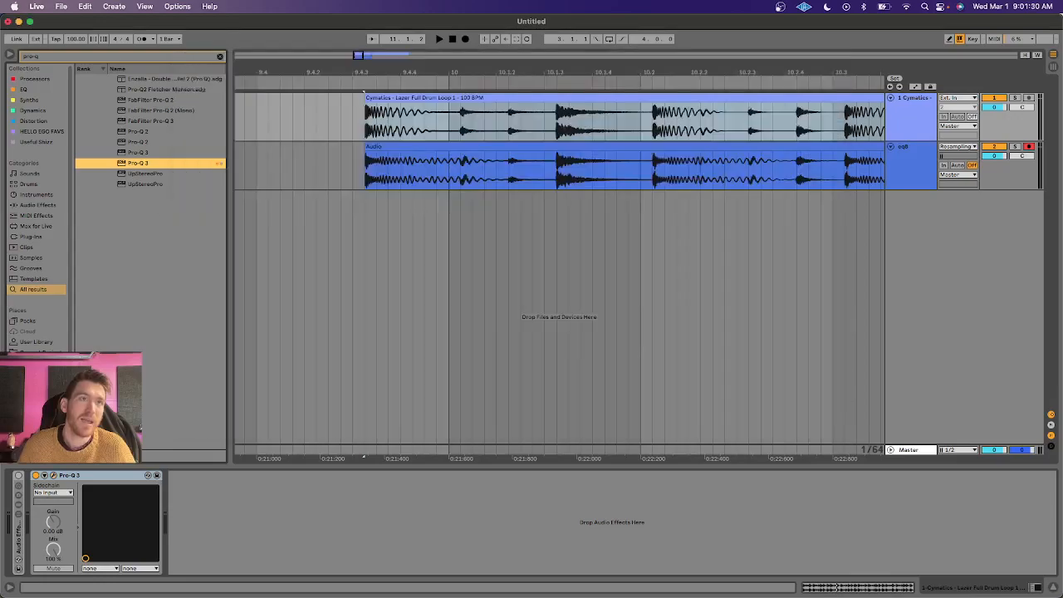
pyautogui.doubleClick(101, 478)
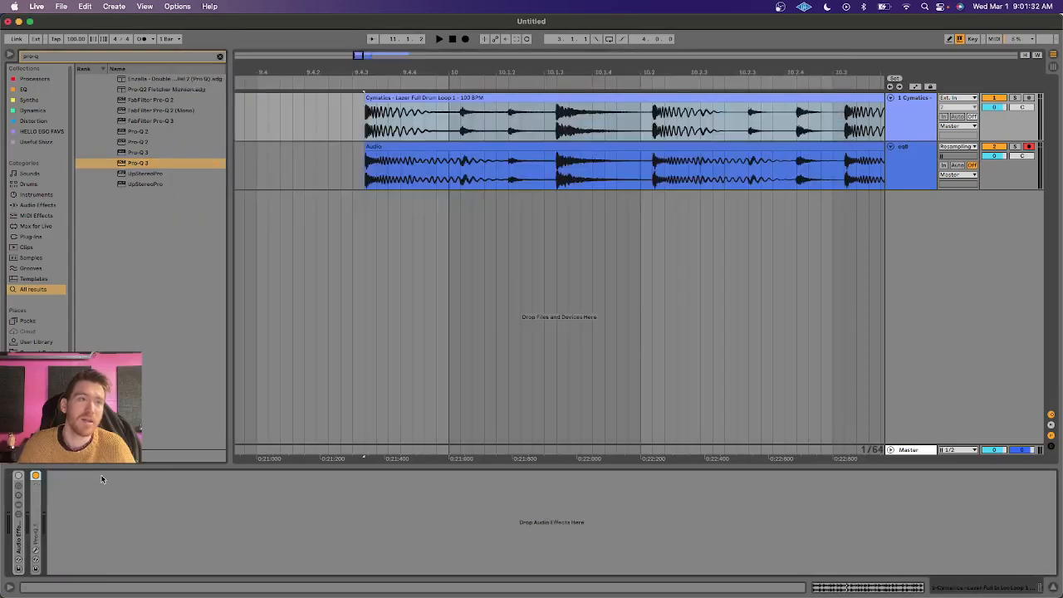
# Duplicate the folded Pro-Q 3 until the chain holds 40 instances, matching the number of EQ Eights in the rack
pyautogui.doubleClick(18, 530)
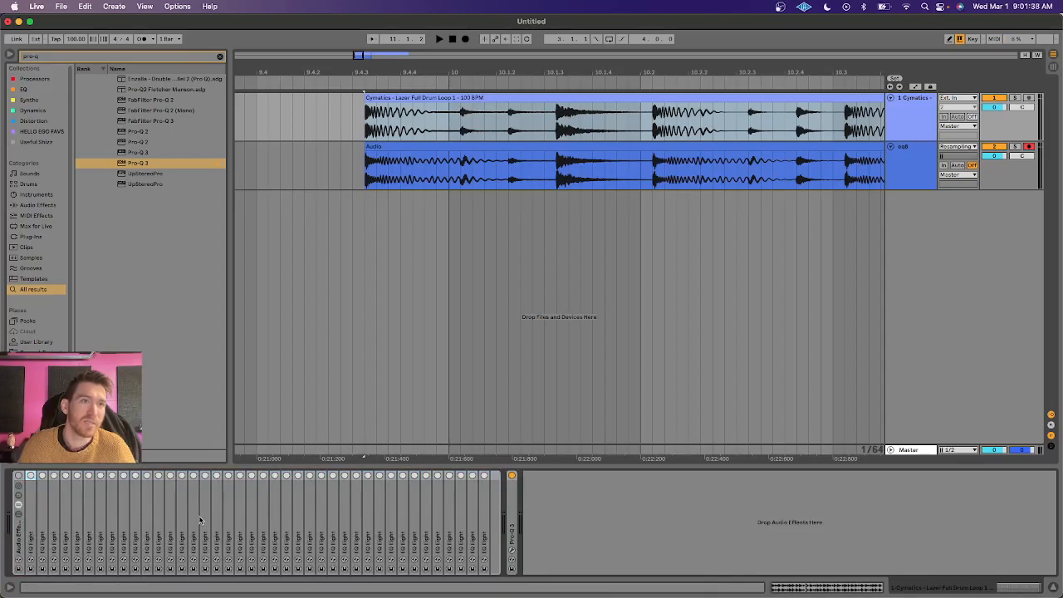
pyautogui.doubleClick(19, 531)
pyautogui.press('super+d')
pyautogui.press('super+d')
pyautogui.press('super+d')
pyautogui.press('super+d')
pyautogui.press('super+d')
pyautogui.press('super+d')
pyautogui.press('super+d')
pyautogui.press('super+d')
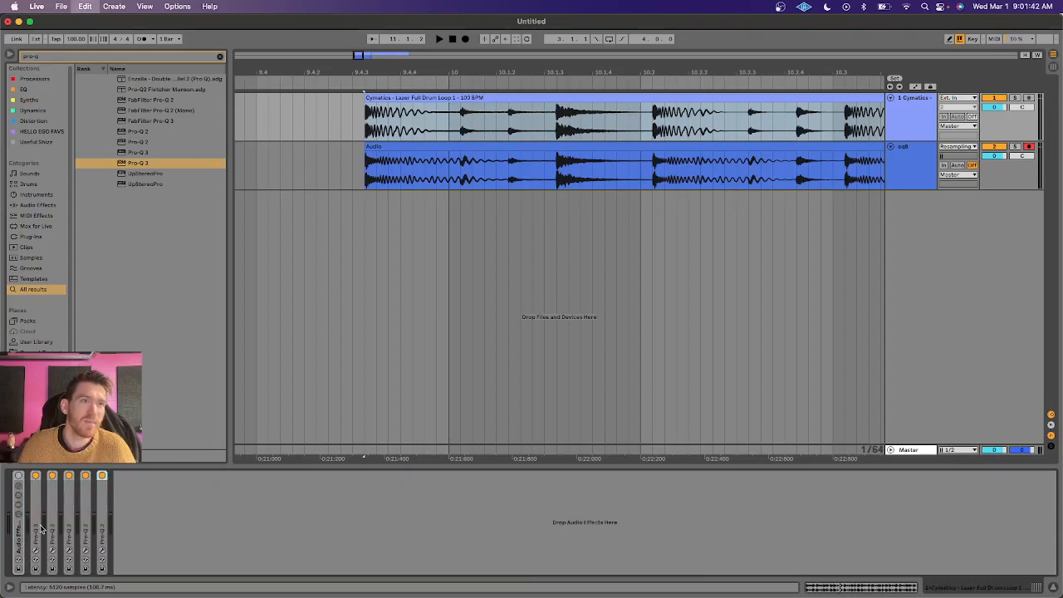
pyautogui.press('super+d')
pyautogui.press('super+d')
pyautogui.press('super+d')
pyautogui.press('super+d')
pyautogui.press('super+d')
pyautogui.press('super+d')
pyautogui.press('super+d')
pyautogui.press('super+d')
pyautogui.press('super+d')
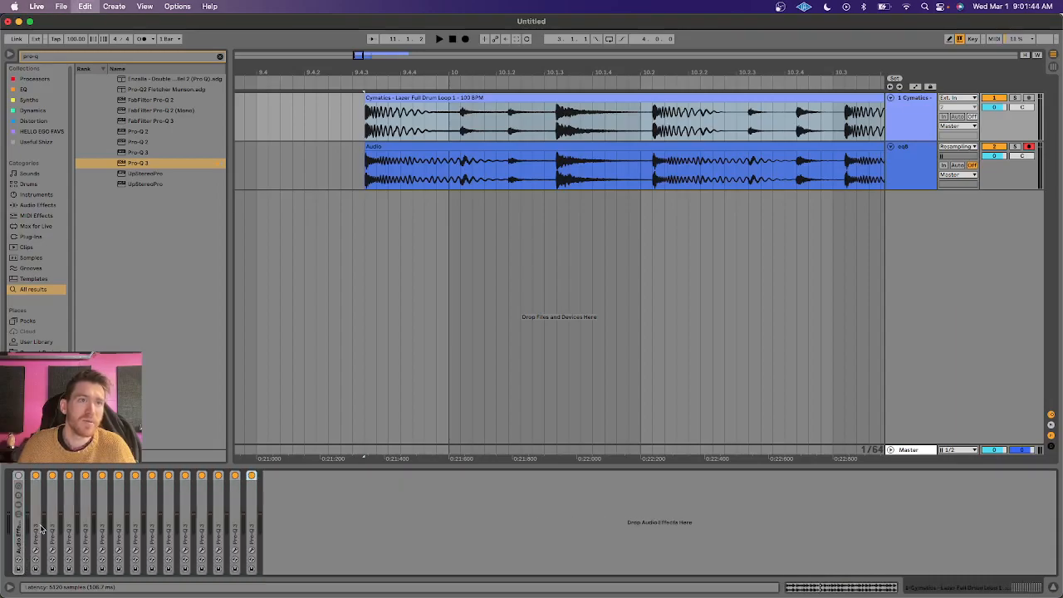
pyautogui.press('super+d')
pyautogui.press('super+d')
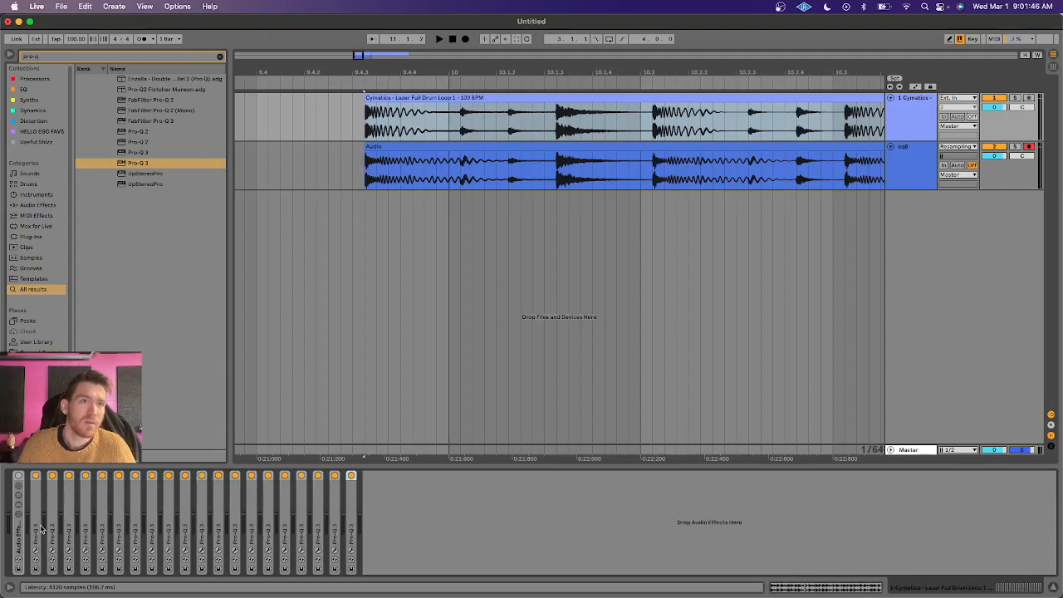
pyautogui.press('super+a')
pyautogui.press('super+d')
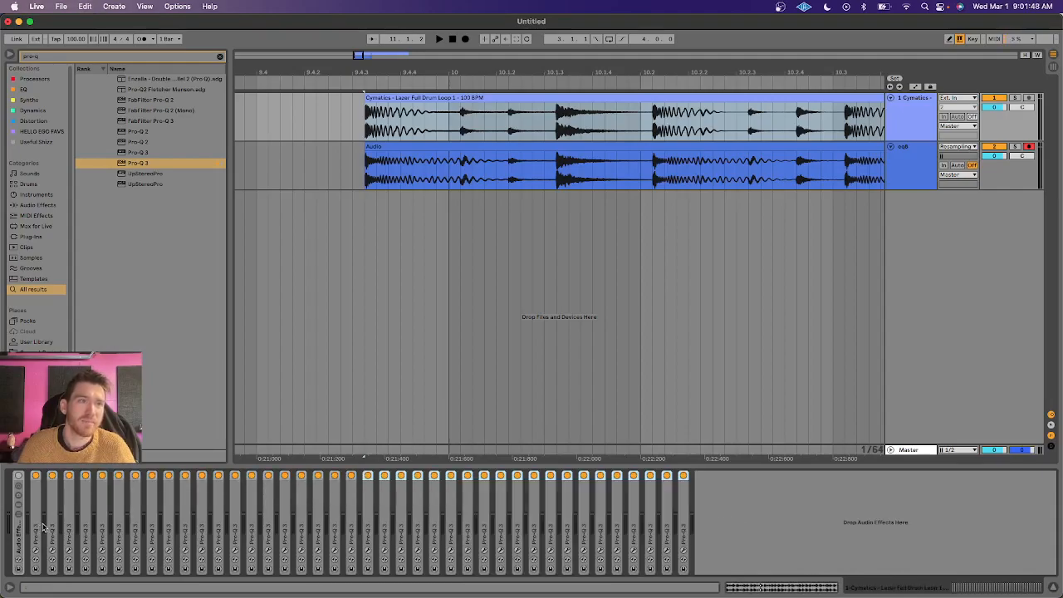
# Insert an audio track directly below the drum loop track and name it "Pro q3"
pyautogui.click(906, 125)
pyautogui.press('super+t')
pyautogui.press('super+r')
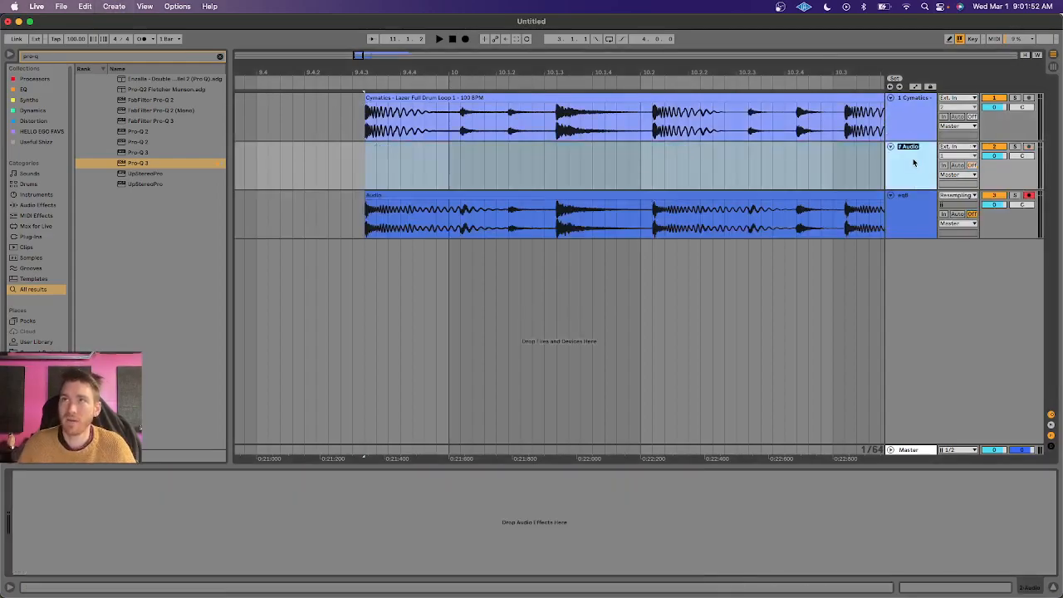
pyautogui.write('Pro q3')
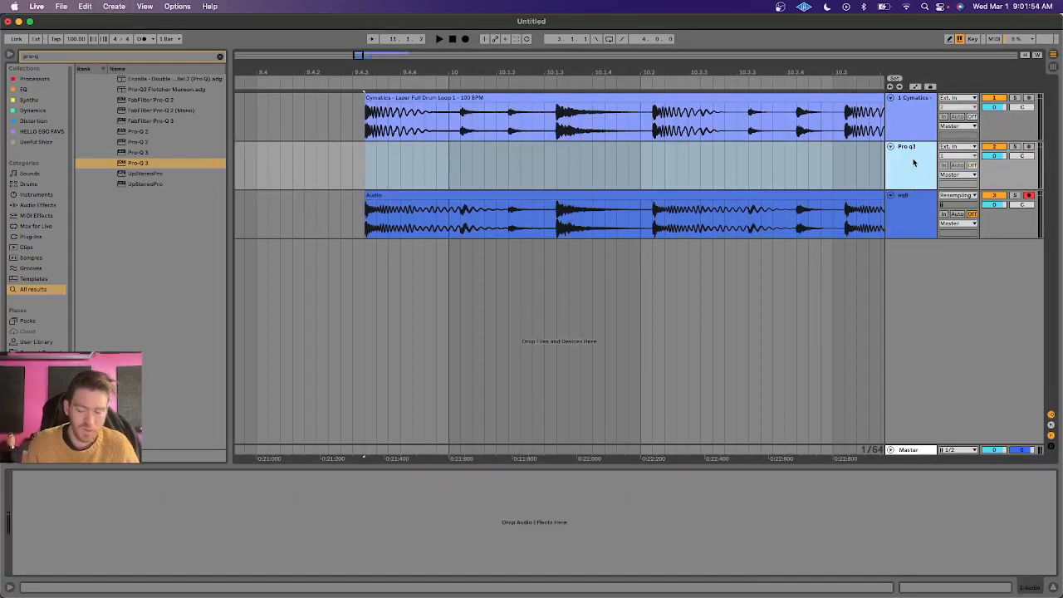
# Set the Pro q3 track's input to Resampling and arm it for recording
pyautogui.click(968, 147)
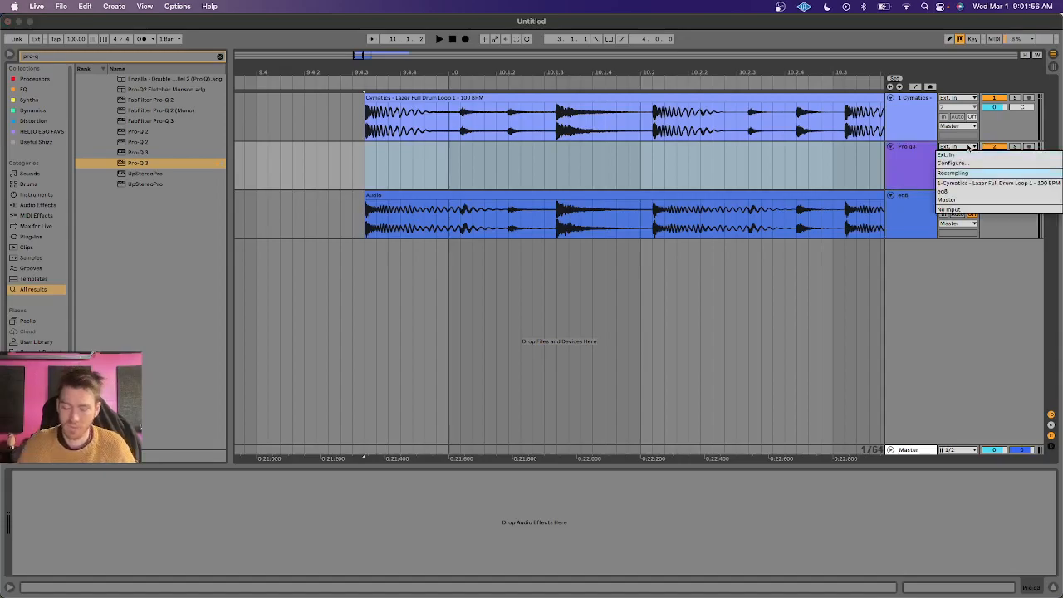
pyautogui.click(953, 173)
pyautogui.click(1029, 147)
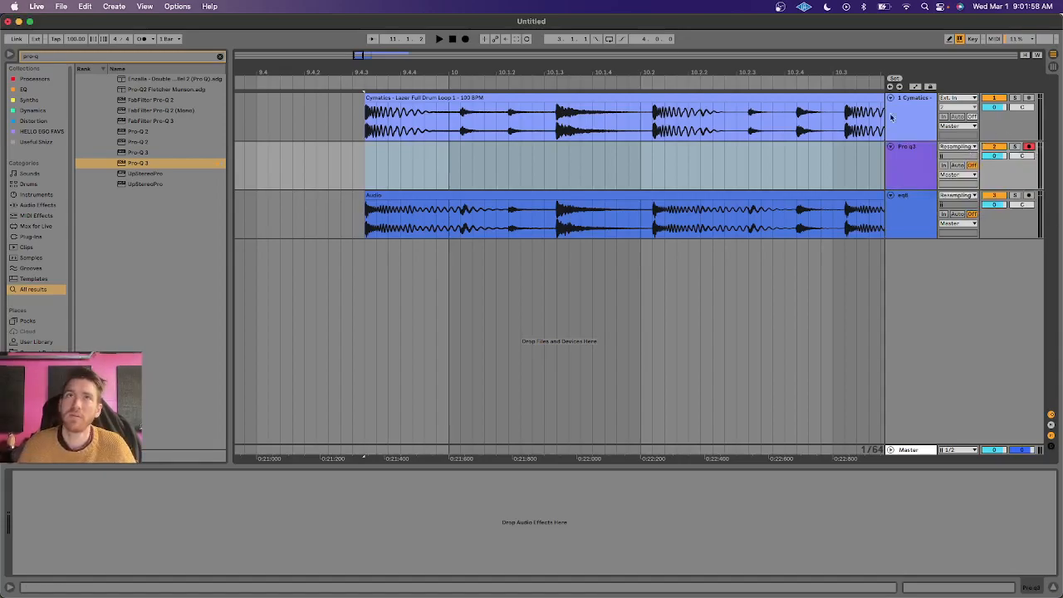
# Try to resample the drum loop through the Pro-Q 3 chain onto the Pro q3 track, starting at the clip's beginning
pyautogui.moveTo(820, 72); pyautogui.dragTo(820, 33)
pyautogui.hscroll(5, 786, 139)
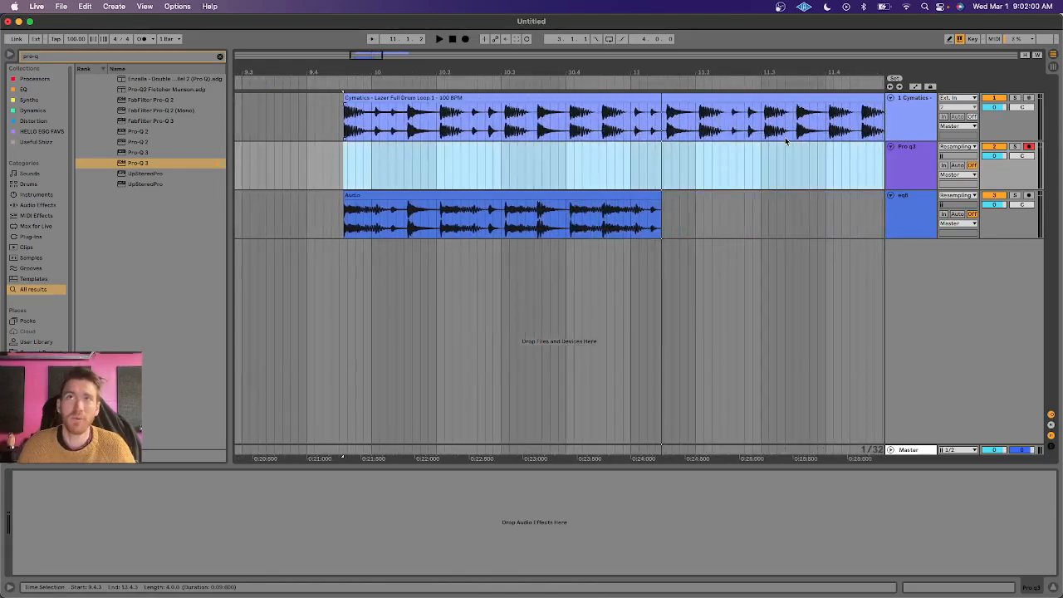
pyautogui.moveTo(741, 74); pyautogui.dragTo(748, 68)
pyautogui.click(819, 112)
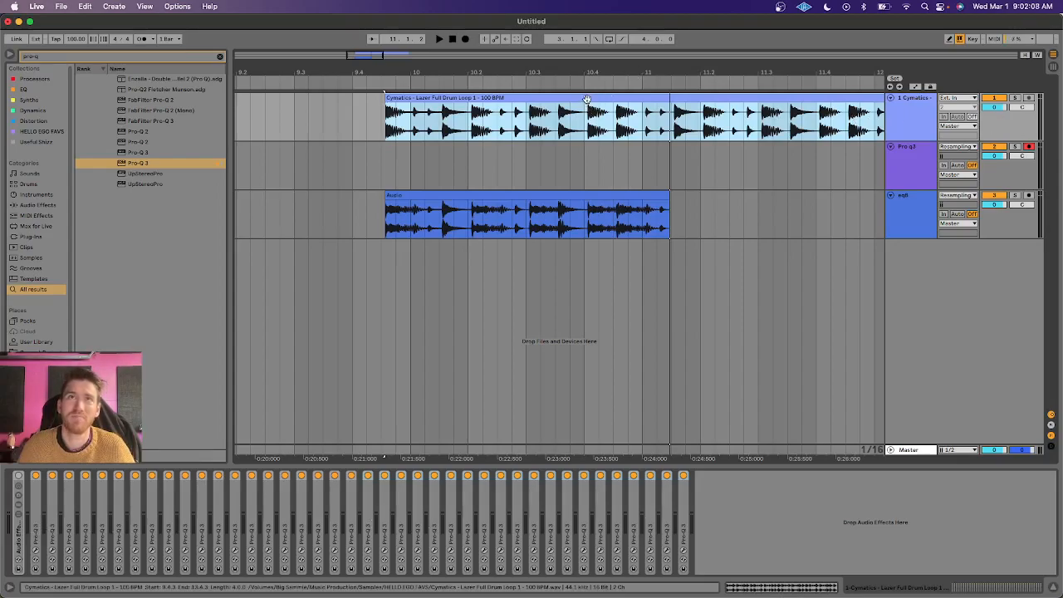
pyautogui.click(467, 39)
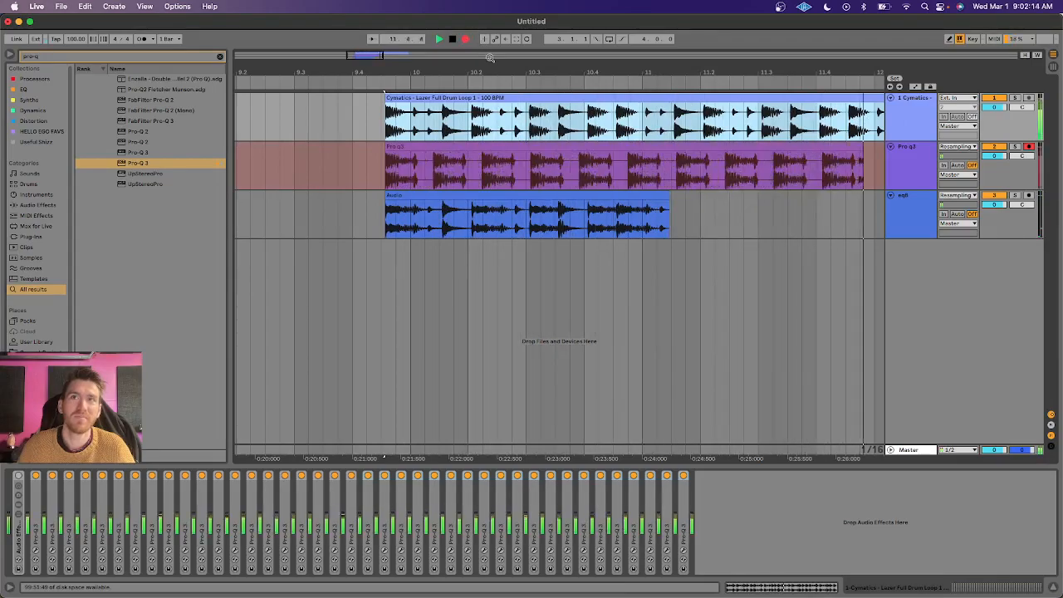
pyautogui.moveTo(529, 72); pyautogui.dragTo(529, 65)
pyautogui.press('space')
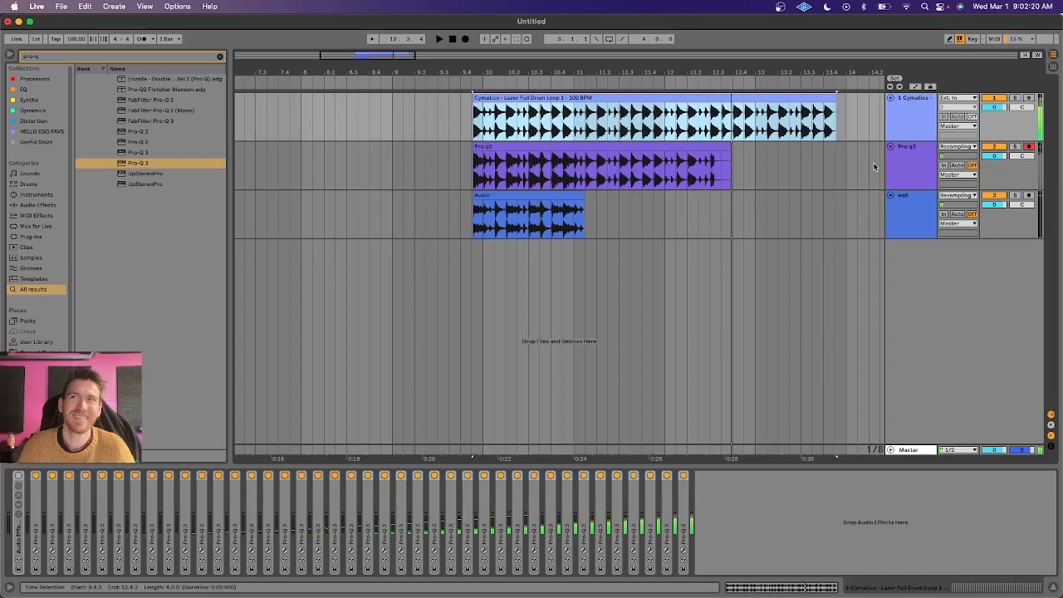
# Mute the eq8 track and re-record the processed drum loop over the existing clip on the Pro q3 track
pyautogui.click(660, 158)
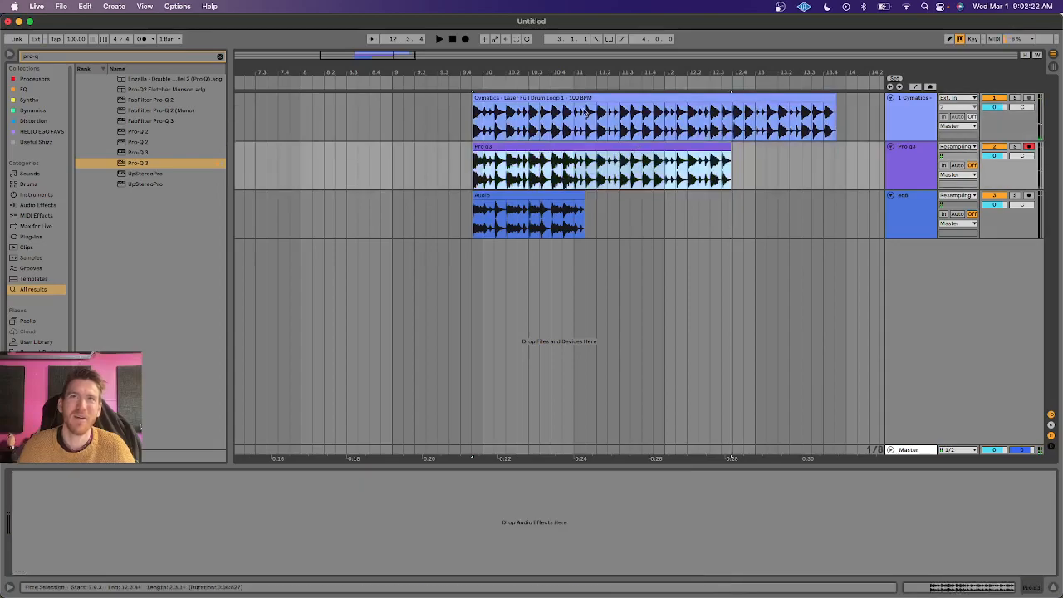
pyautogui.click(595, 95)
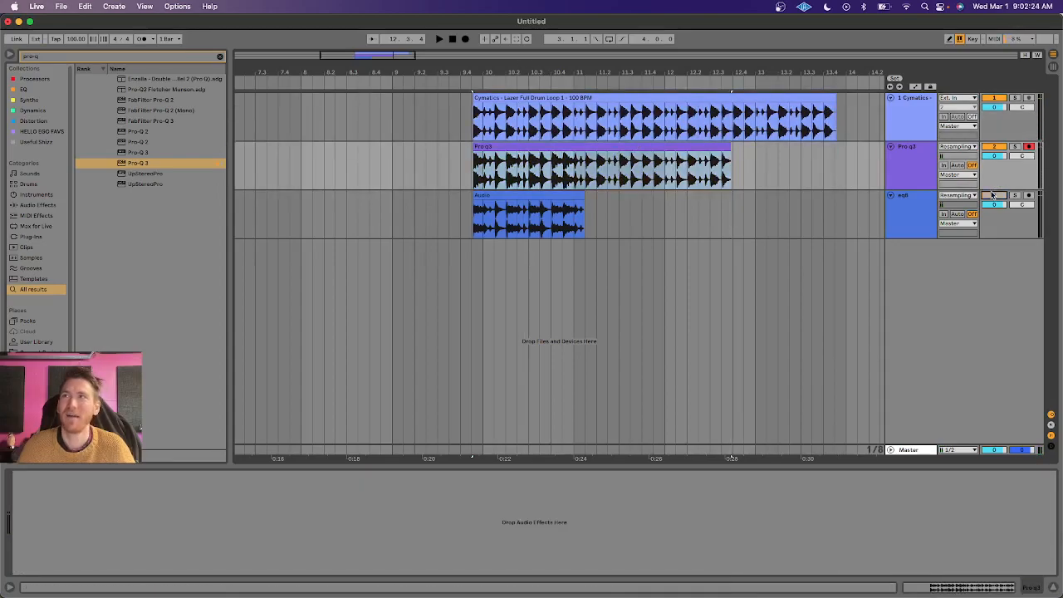
pyautogui.press('F9')
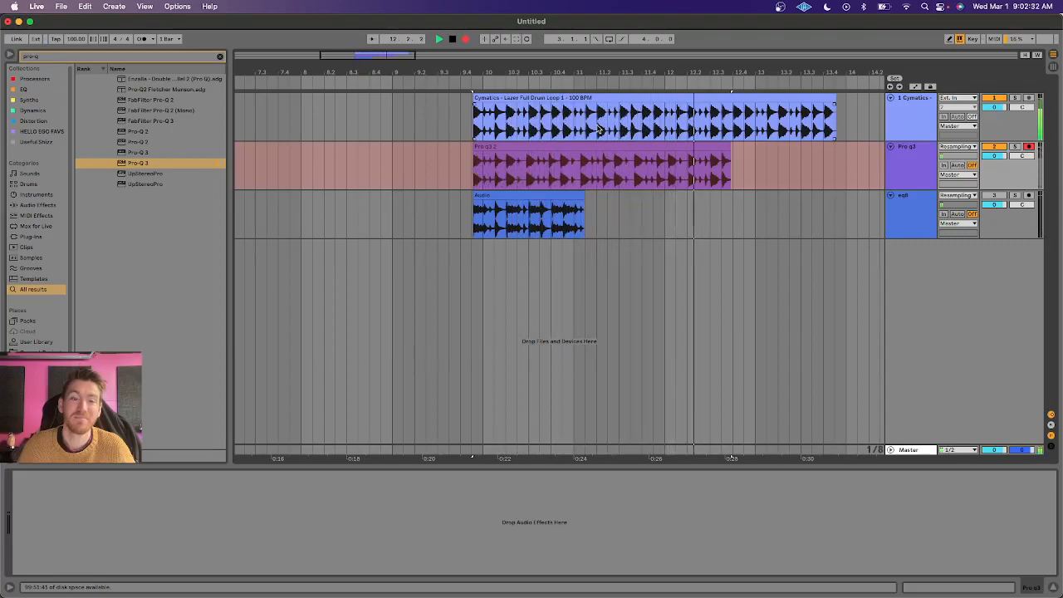
pyautogui.press('space')
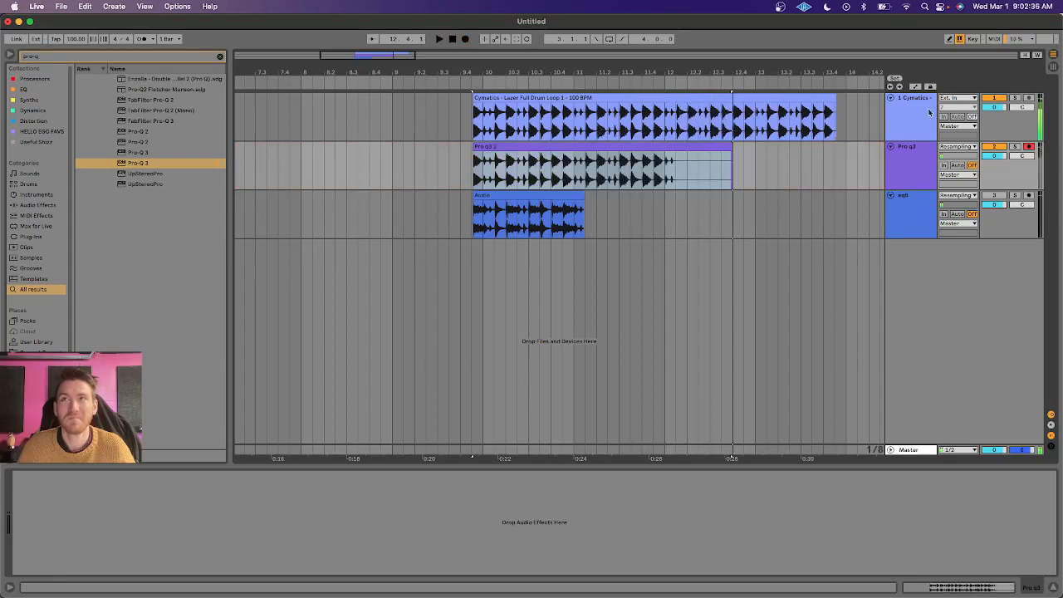
# Select the drum loop track and briefly play back the loop with the Pro-Q 3 chain active
pyautogui.click(902, 117)
pyautogui.press('space')
pyautogui.press('space')
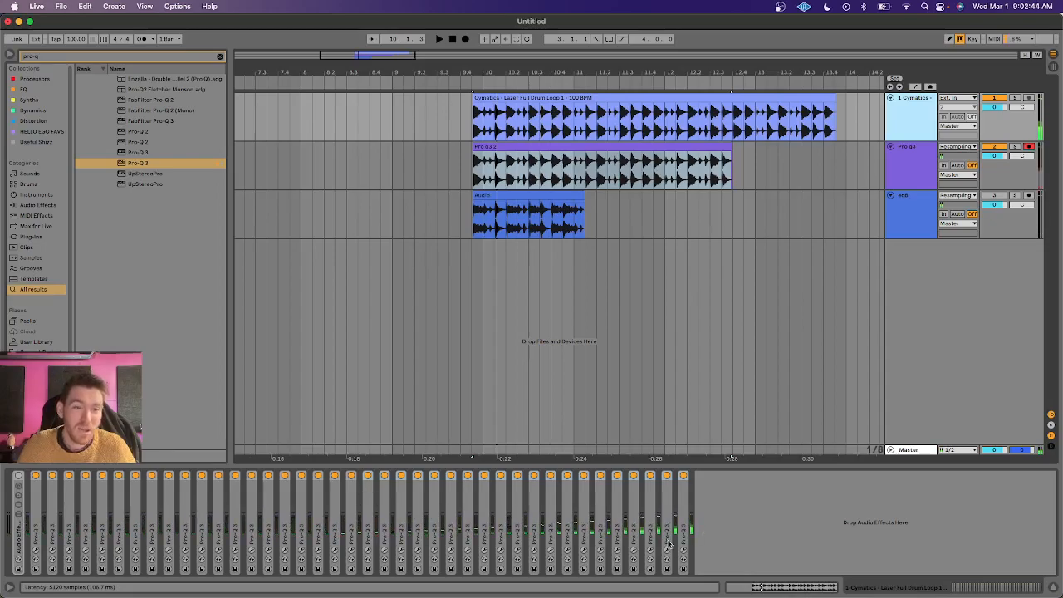
# Solo the Pro q3 track and switch off all the Pro-Q 3 instances on the drum loop track
pyautogui.click(533, 145)
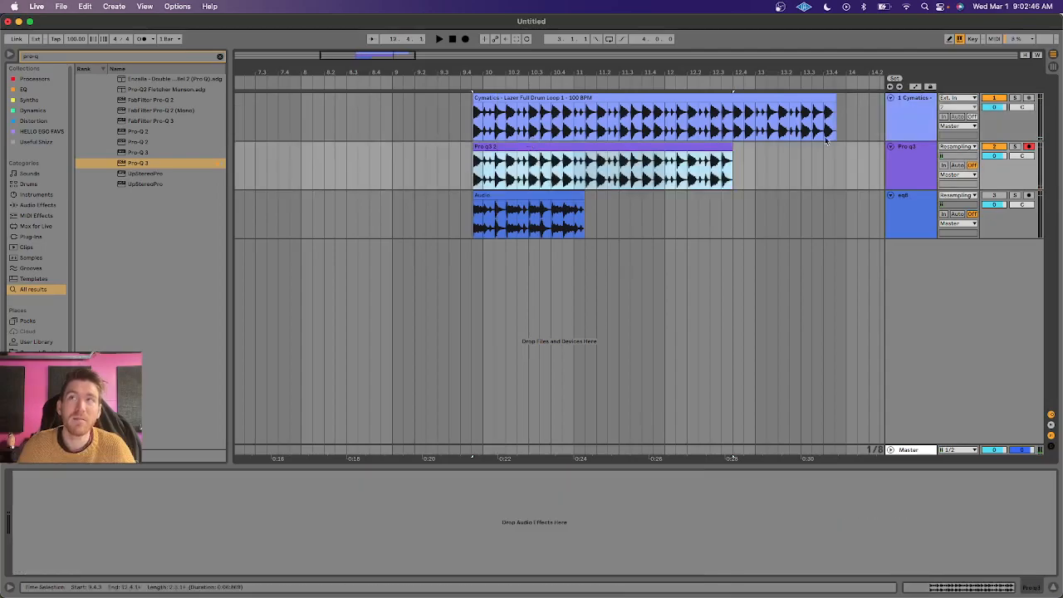
pyautogui.click(1016, 147)
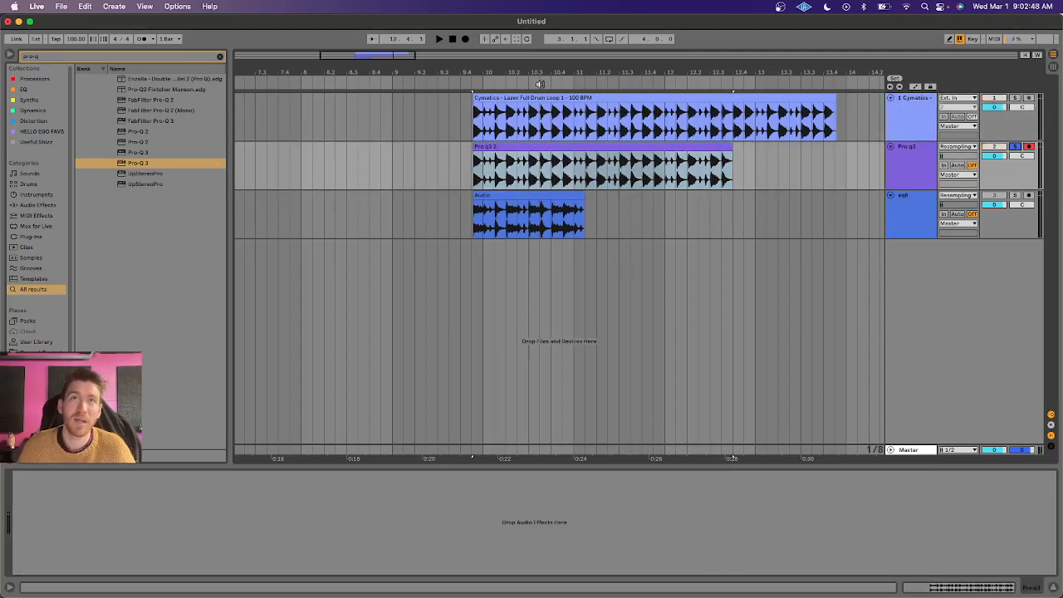
pyautogui.click(904, 112)
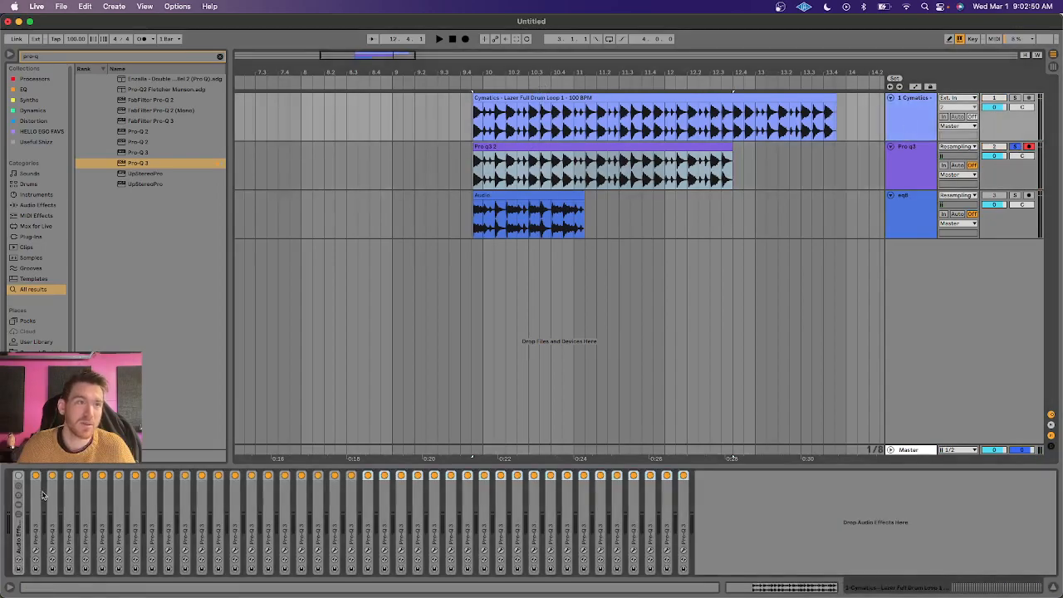
pyautogui.click(684, 477)
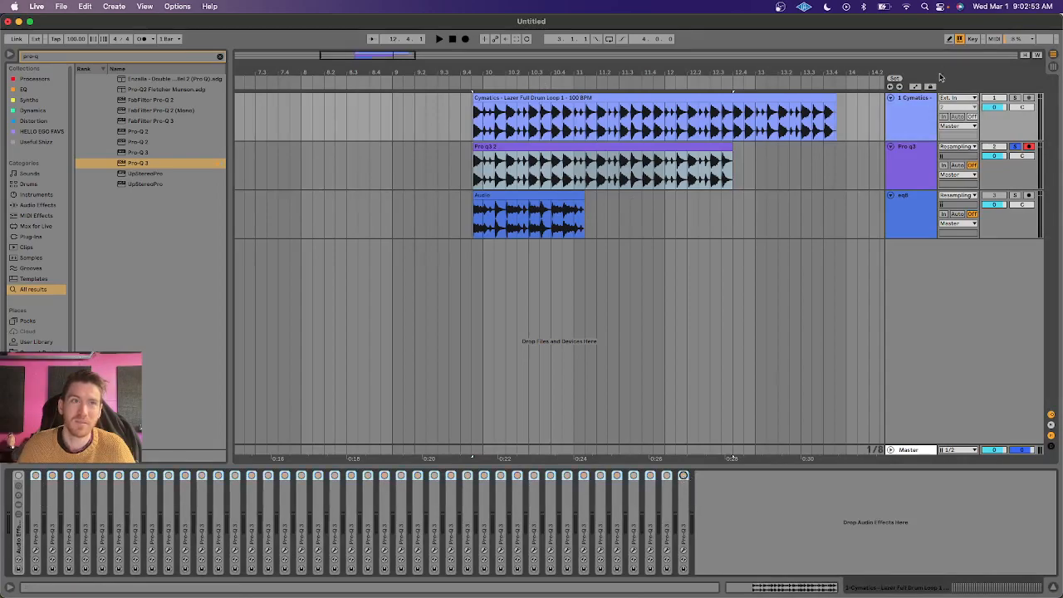
# Play the soloed Pro q3 recording from its start
pyautogui.click(601, 145)
pyautogui.press('space')
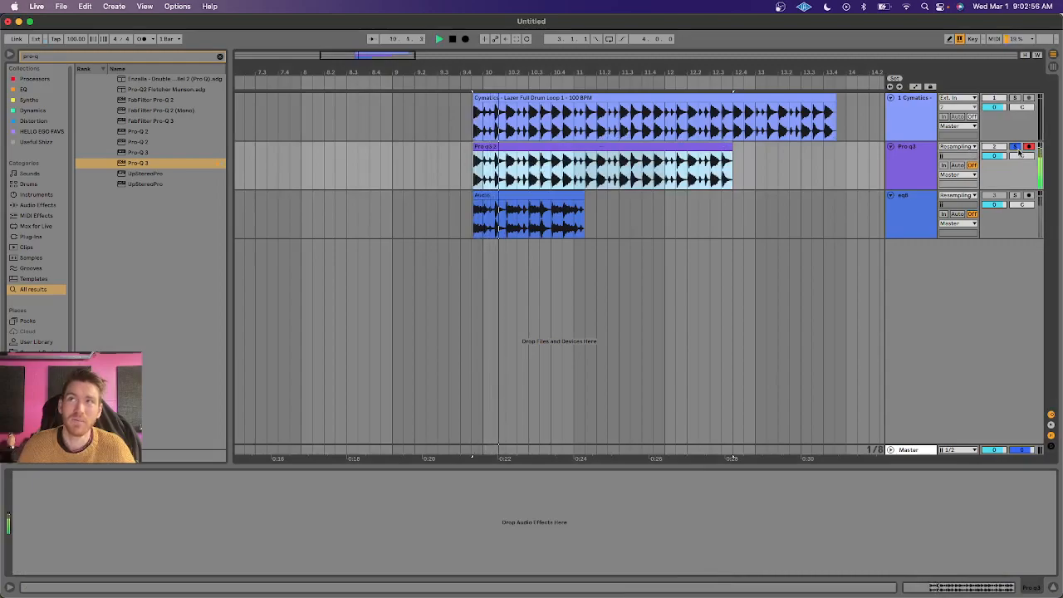
pyautogui.press('space')
# Delete all Pro-Q 3 instances from the drum loop track, keeping the EQ Eight rack, and select the Pro q3 clip
pyautogui.click(903, 114)
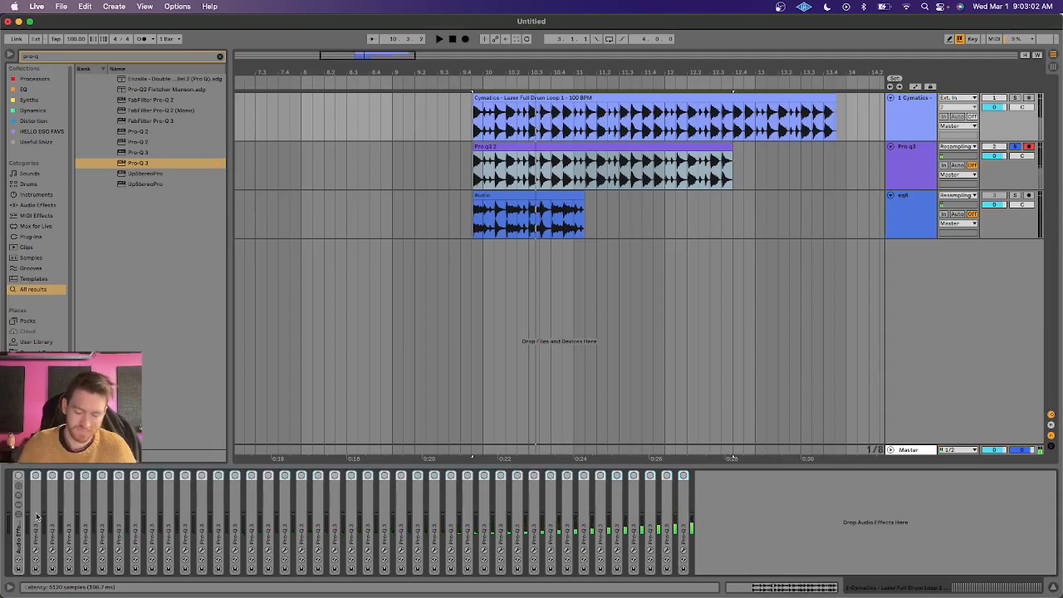
pyautogui.click(541, 174)
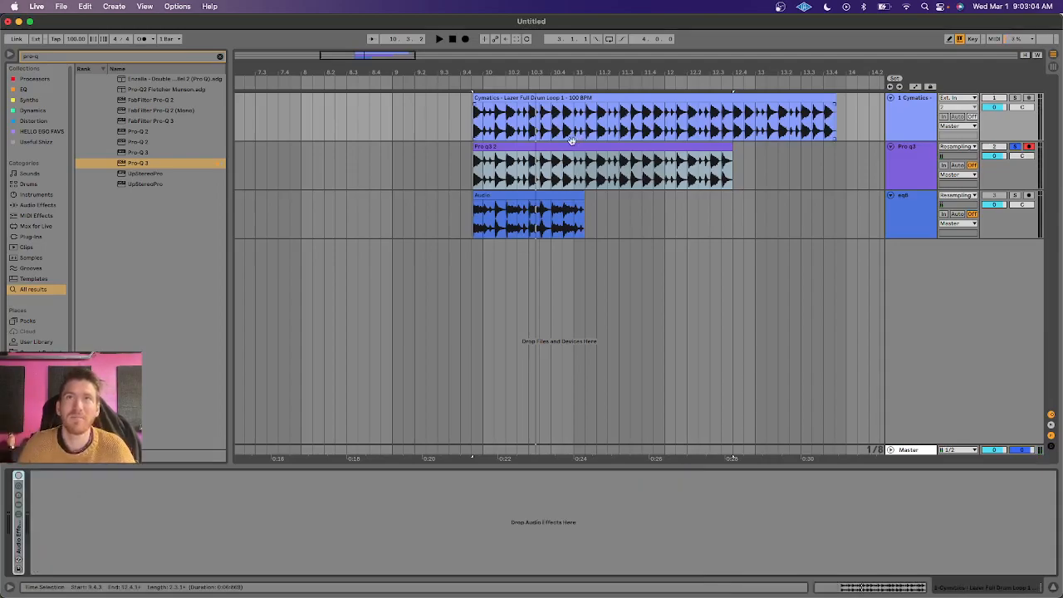
pyautogui.click(544, 148)
pyautogui.click(539, 146)
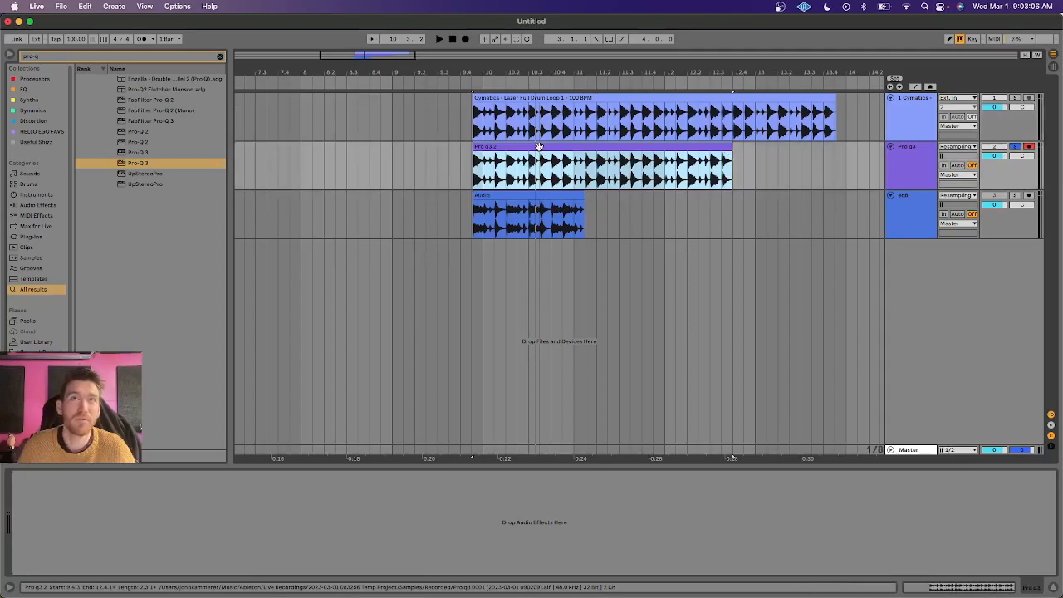
# Audition the Pro q3 recording, and solo the original drum loop to play it for comparison
pyautogui.press('space')
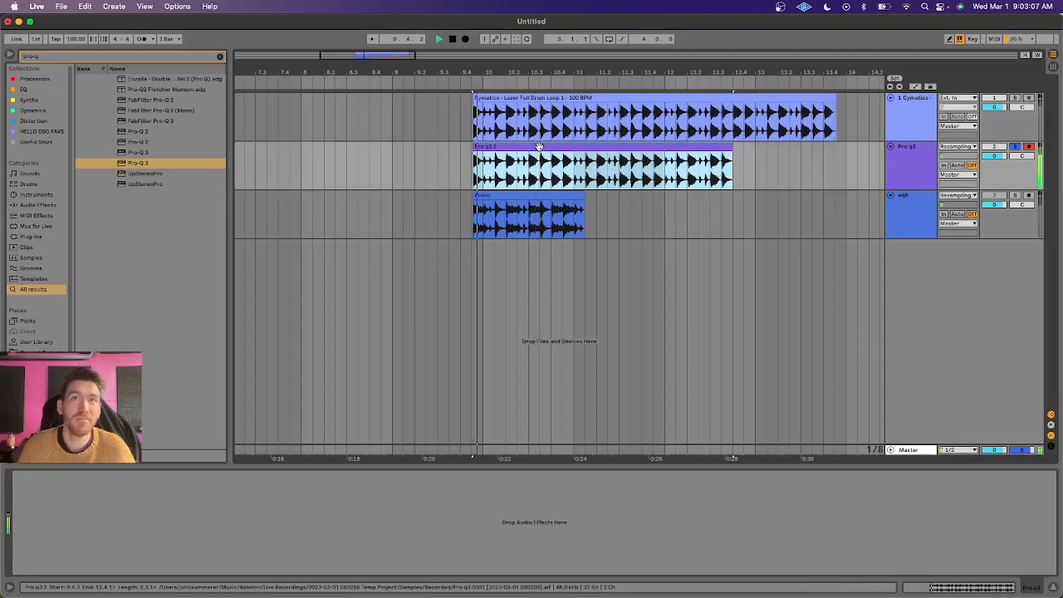
pyautogui.press('space')
pyautogui.click(1016, 98)
pyautogui.press('space')
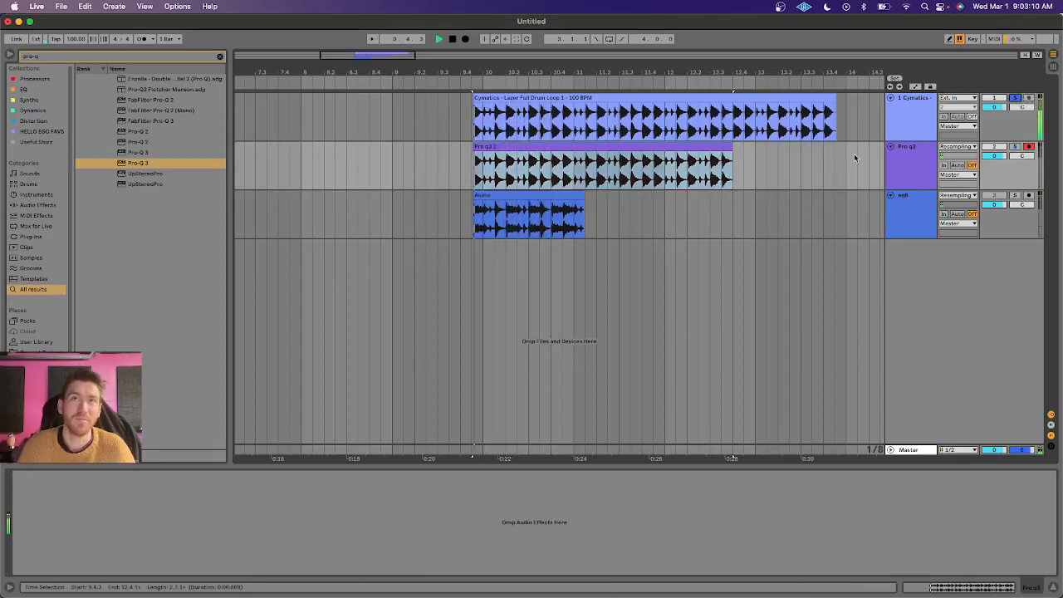
pyautogui.press('space')
# Compare the original, Pro q3 and eq8 waveforms up close, highlighting the eq8 clip from 9.4.4 to 10.1.2
pyautogui.moveTo(477, 68); pyautogui.dragTo(476, 209)
pyautogui.moveTo(359, 73)
pyautogui.mouseDown()
pyautogui.moveTo(360, 157)
pyautogui.moveTo(360, 67)
pyautogui.mouseUp()
pyautogui.moveTo(407, 217); pyautogui.dragTo(533, 222)
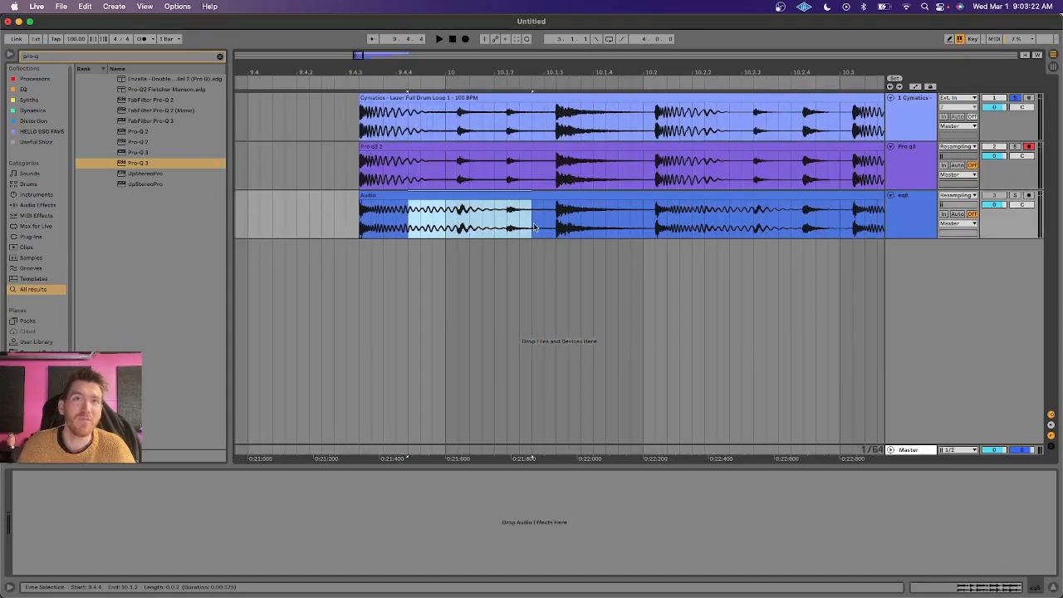
pyautogui.click(921, 218)
pyautogui.click(918, 158)
pyautogui.click(914, 206)
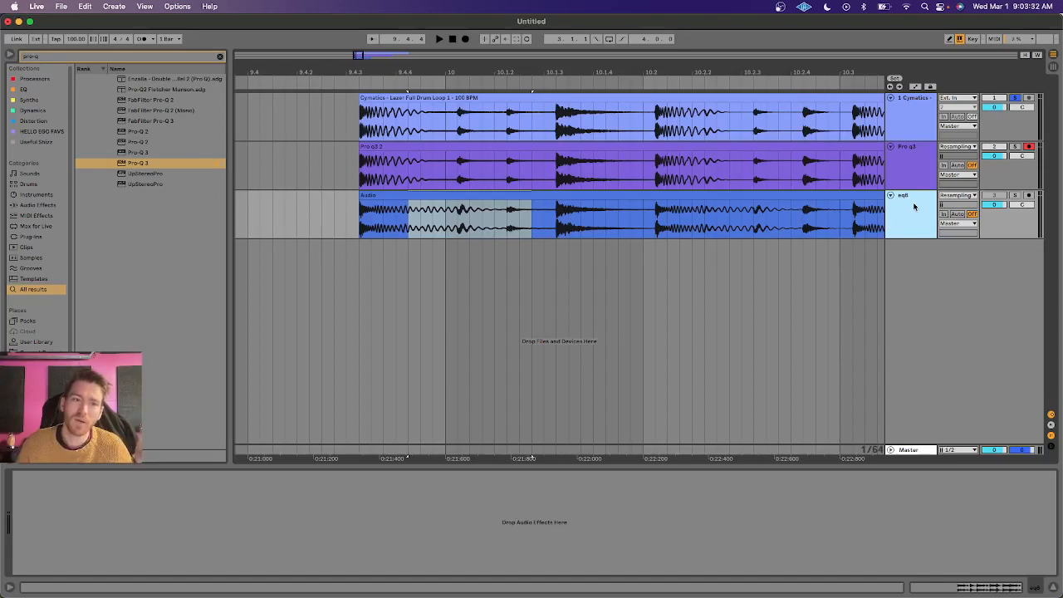
pyautogui.click(911, 172)
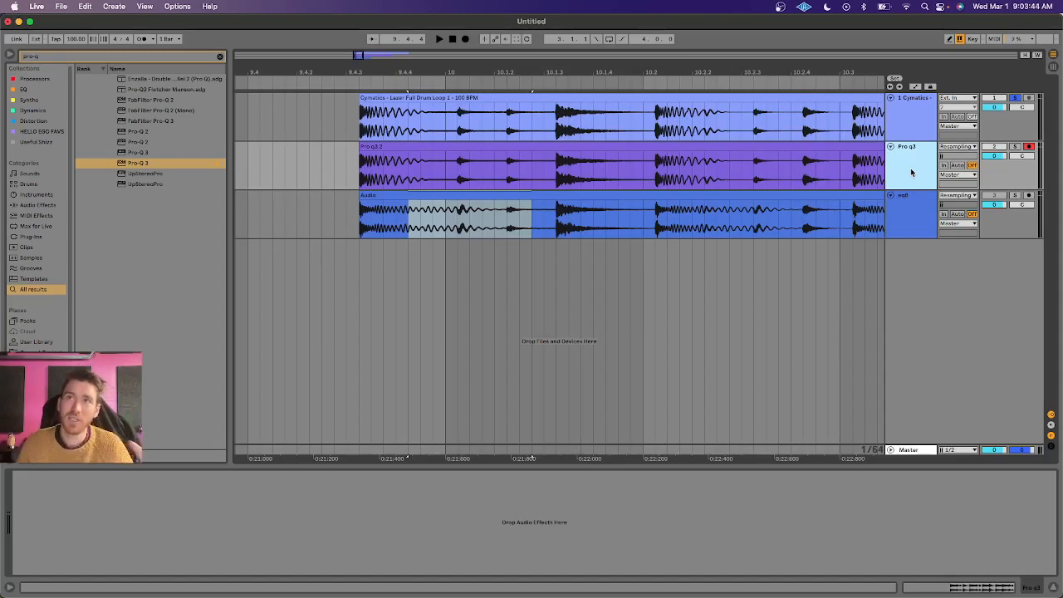
# Highlight the opening of the eq8 clip from 9.4.3 to 10.1.2 to examine its smeared kick waveform
pyautogui.click(478, 235)
pyautogui.moveTo(362, 229); pyautogui.dragTo(568, 244)
pyautogui.moveTo(383, 228); pyautogui.dragTo(520, 228)
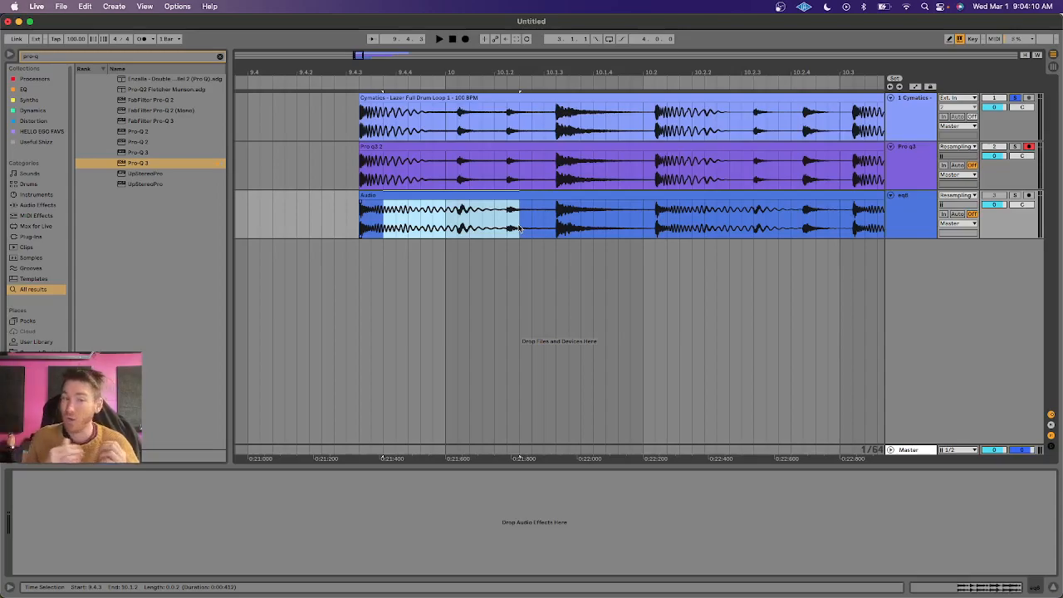
# Add an audio track below eq8 and place the !KVLPH Debut Kick #6 sample on it, well ahead of the drum clips
pyautogui.click(913, 214)
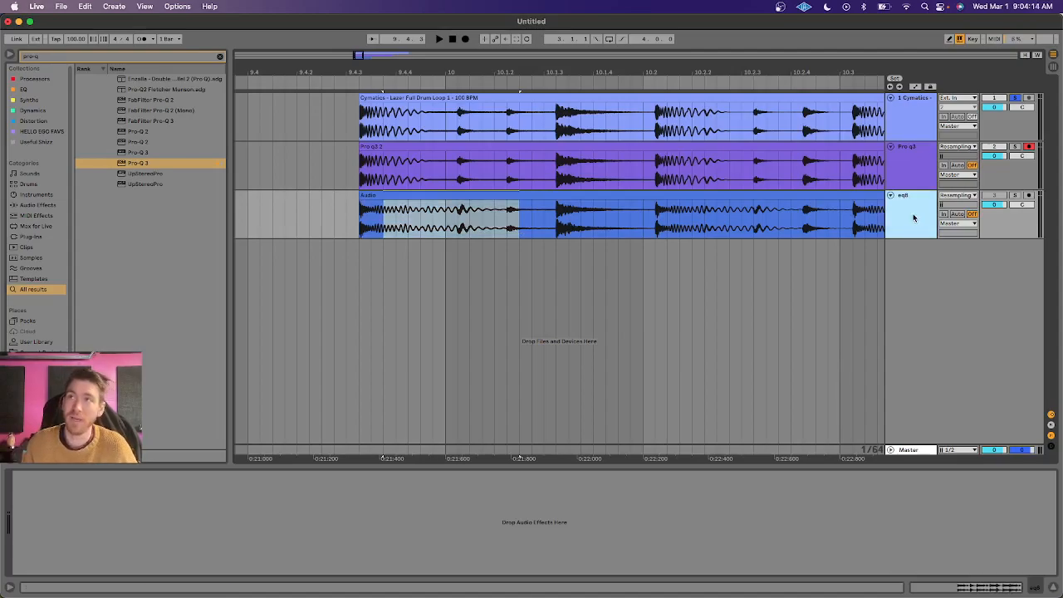
pyautogui.press('super+t')
pyautogui.press('super+f')
pyautogui.write('kic')
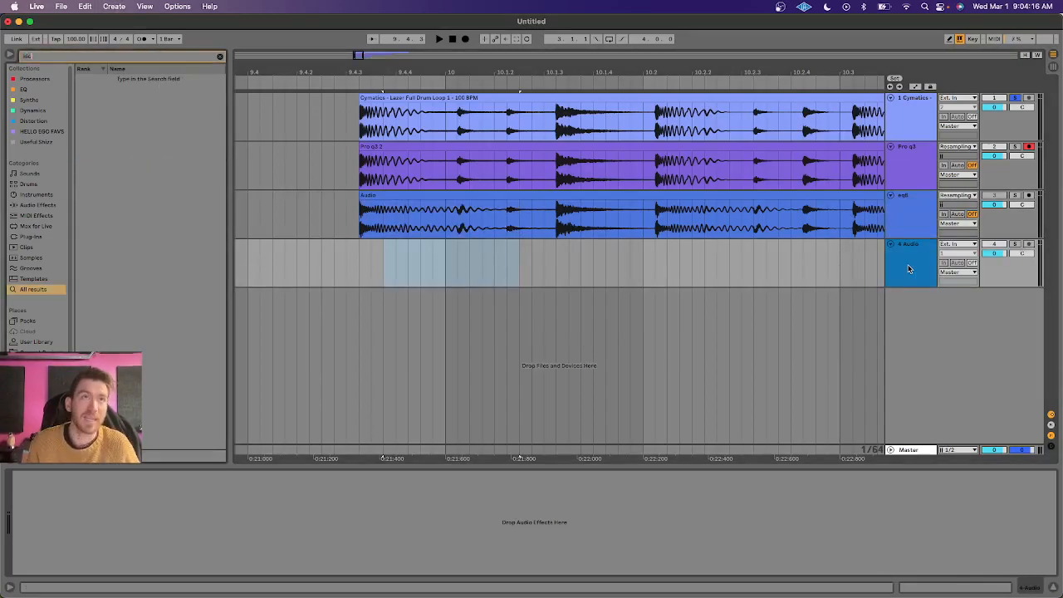
pyautogui.write('k')
pyautogui.click(128, 175)
pyautogui.moveTo(129, 175); pyautogui.dragTo(274, 261)
pyautogui.hscroll(-3, 382, 249)
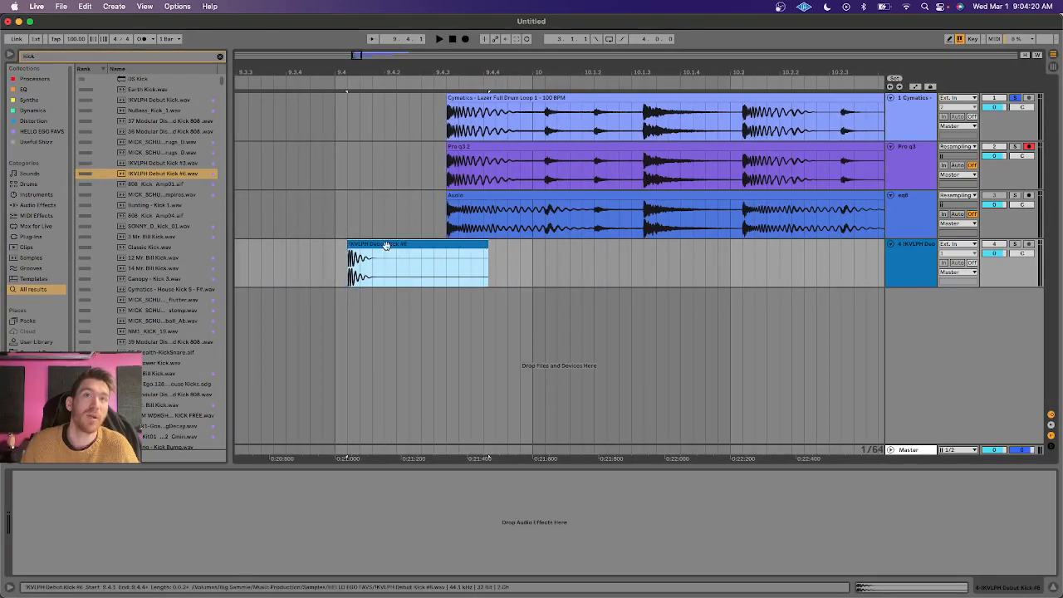
pyautogui.moveTo(387, 246); pyautogui.dragTo(298, 242)
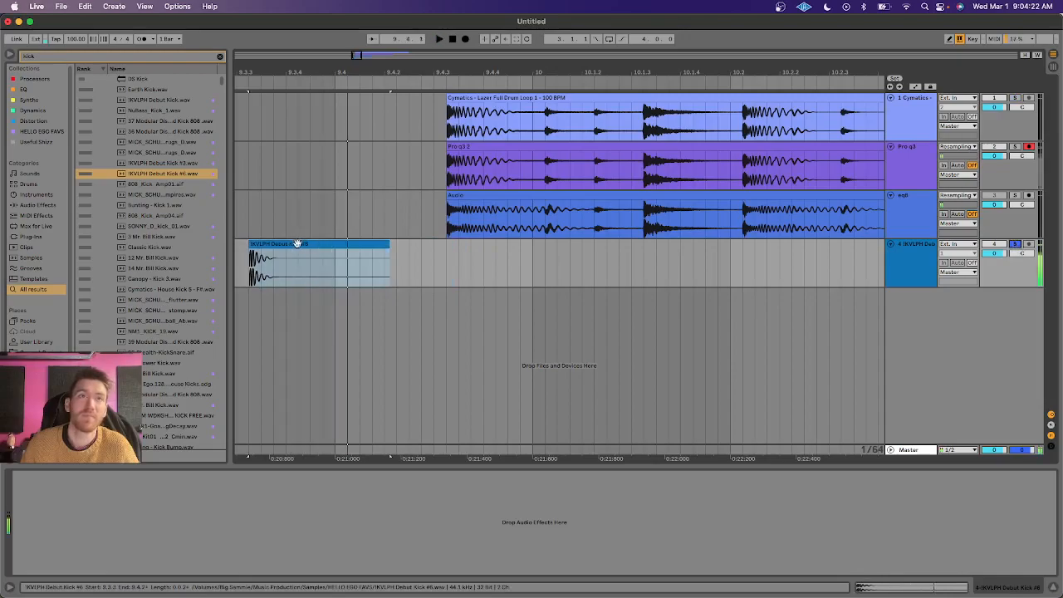
# Replace the kick clip on the new track with the 12 Mr. Bill Kick sample, starting at 9.3.2
pyautogui.hscroll(-3, 332, 249)
pyautogui.press('Delete')
pyautogui.moveTo(158, 259); pyautogui.dragTo(330, 242)
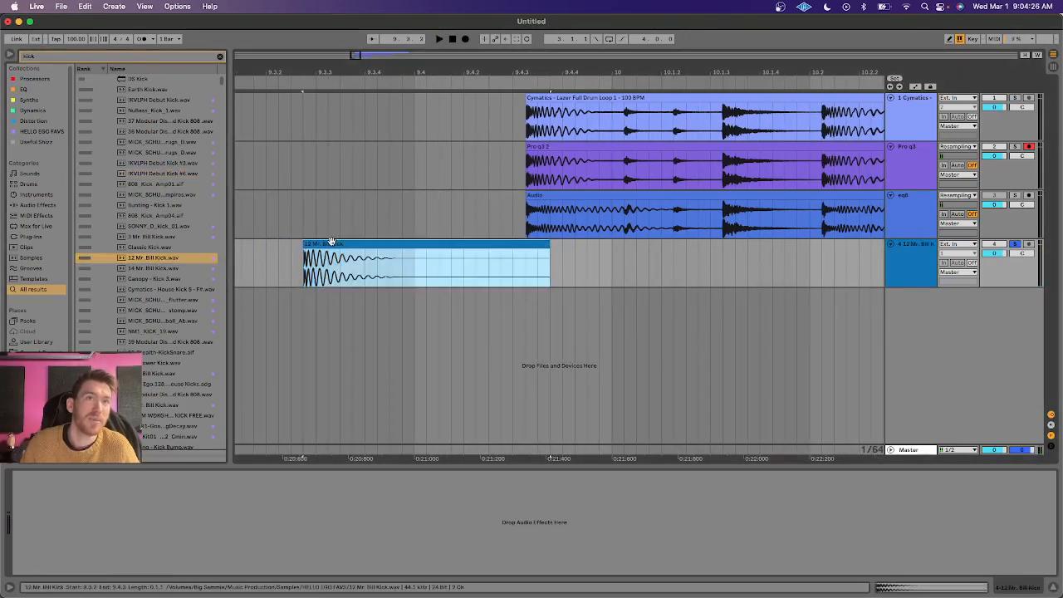
pyautogui.hscroll(-3, 368, 243)
pyautogui.moveTo(368, 71)
pyautogui.mouseDown()
pyautogui.moveTo(367, 187)
pyautogui.moveTo(368, 72)
pyautogui.mouseUp()
# Load EQ Eight on the kick track and enable band 1 as a low cut at 10 Hz
pyautogui.click(425, 245)
pyautogui.press('cmd+f')
pyautogui.write('eq')
pyautogui.press('Down')
pyautogui.press('Return')
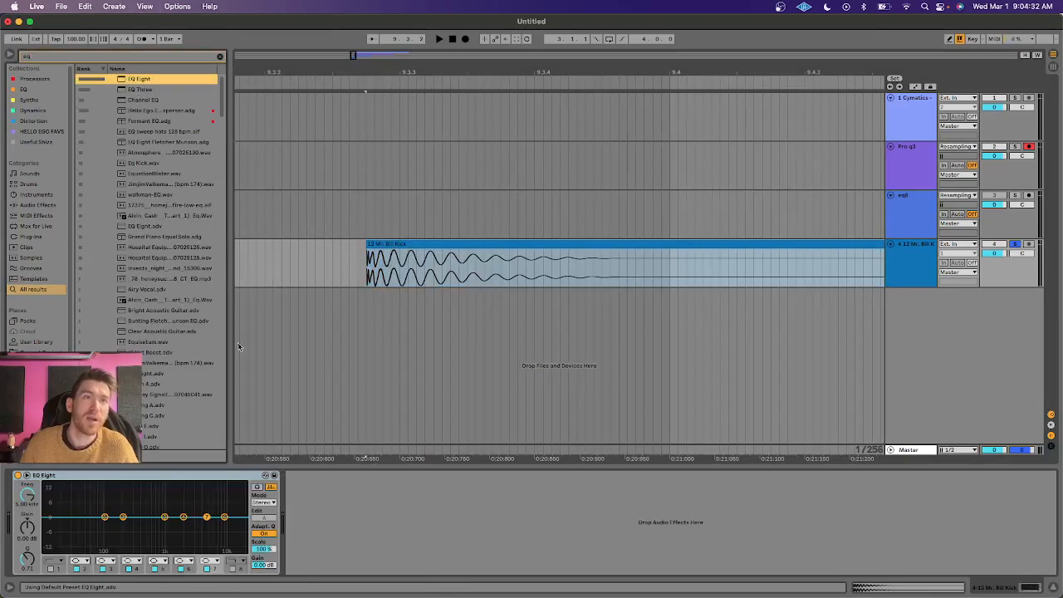
pyautogui.click(55, 562)
pyautogui.click(53, 496)
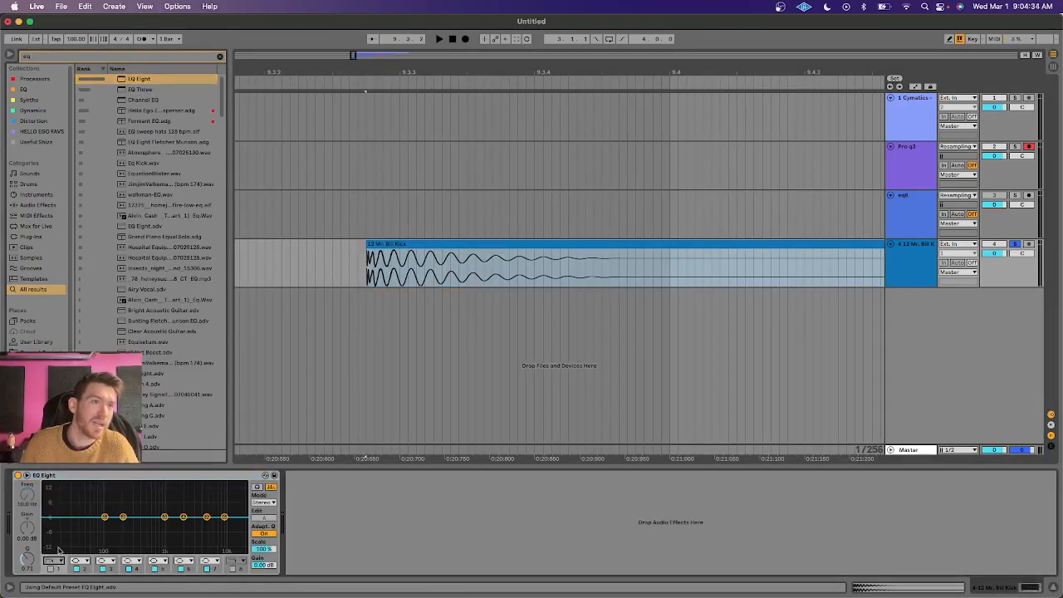
pyautogui.click(49, 568)
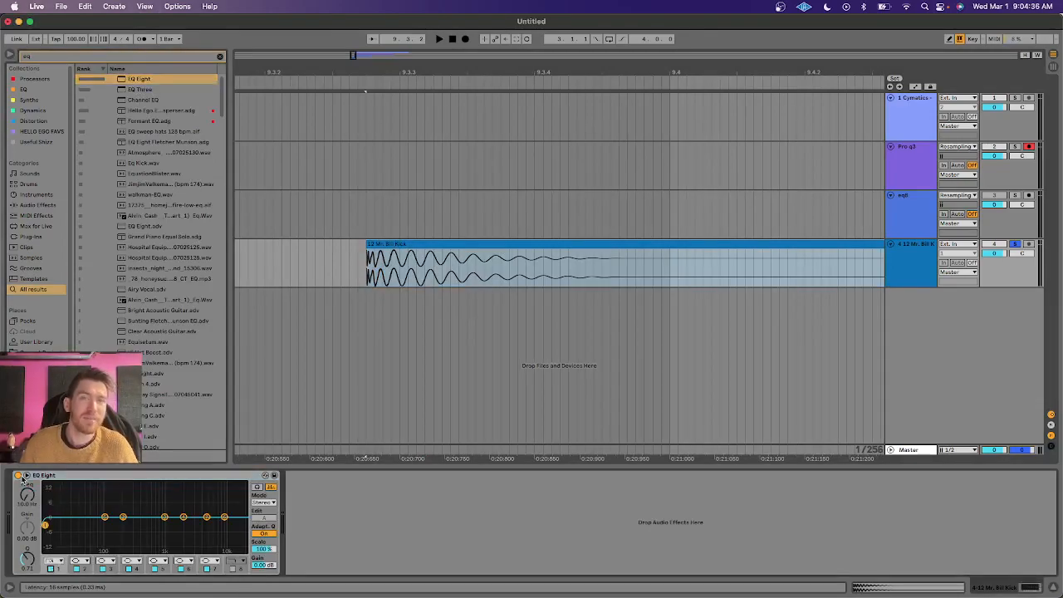
# Audition the kick with EQ Eight bypassed and active, and raise the band 1 low cut to about 20 Hz
pyautogui.click(18, 477)
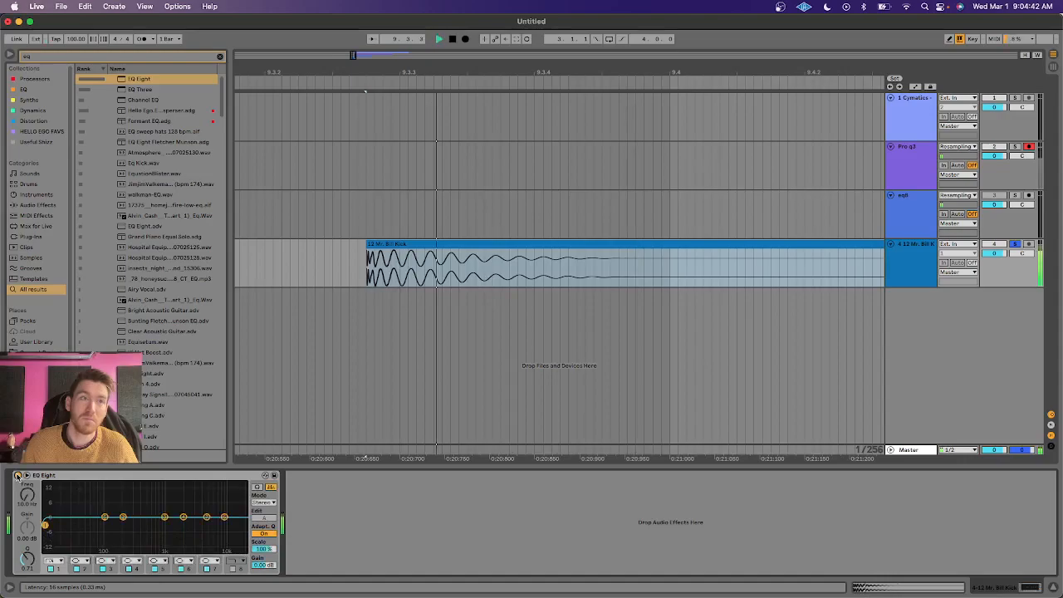
pyautogui.moveTo(45, 525)
pyautogui.mouseDown()
pyautogui.moveTo(56, 535)
pyautogui.moveTo(50, 509)
pyautogui.moveTo(63, 527)
pyautogui.mouseUp()
pyautogui.press('space')
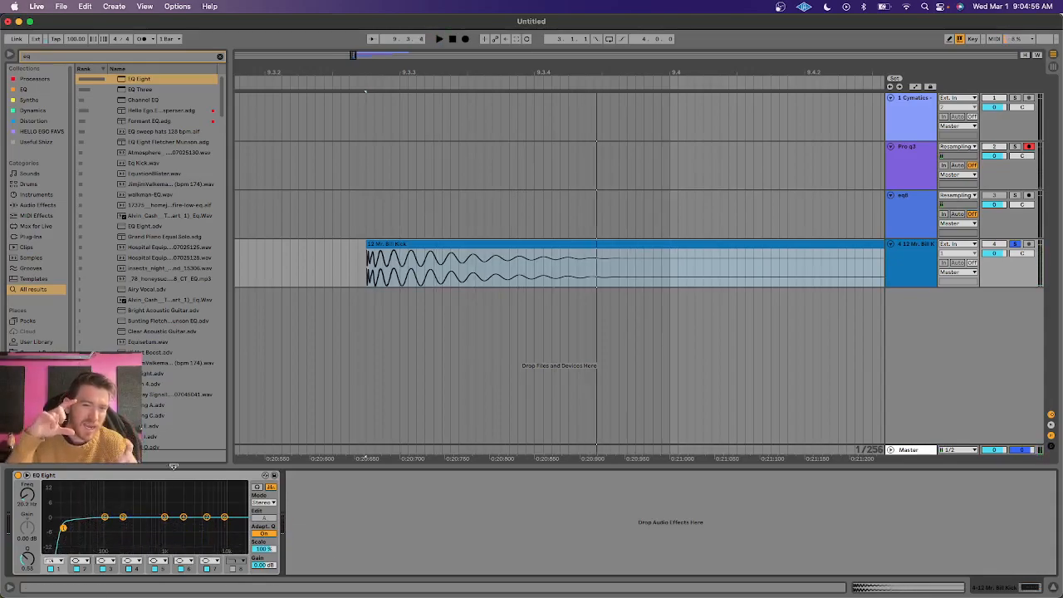
# Delete the 12 Mr. Bill Kick clip, search the browser for kick samples and preview several of them
pyautogui.click(386, 241)
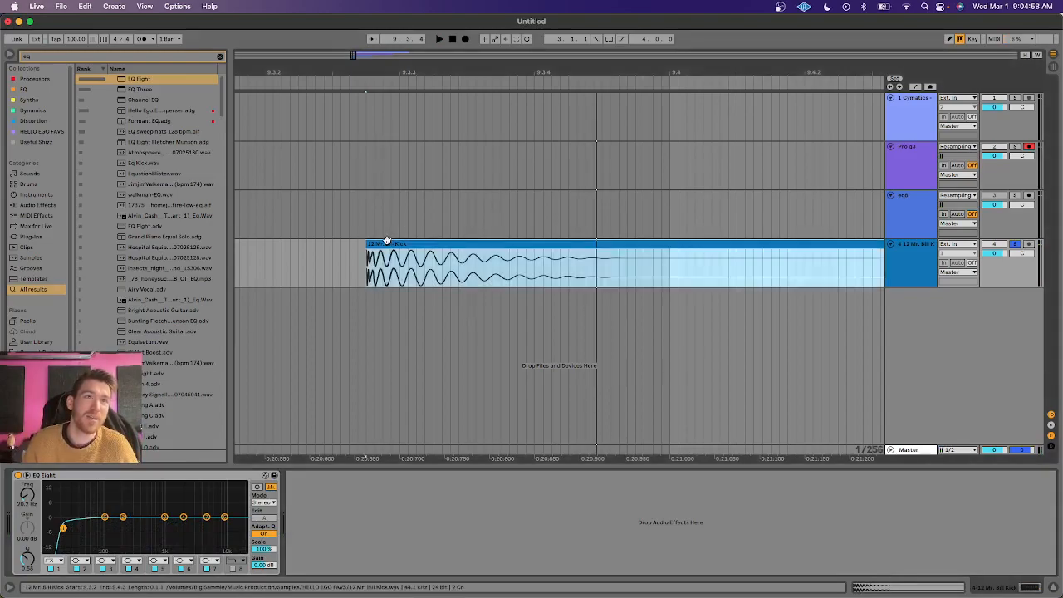
pyautogui.press('Delete')
pyautogui.press('super+f')
pyautogui.write('kick')
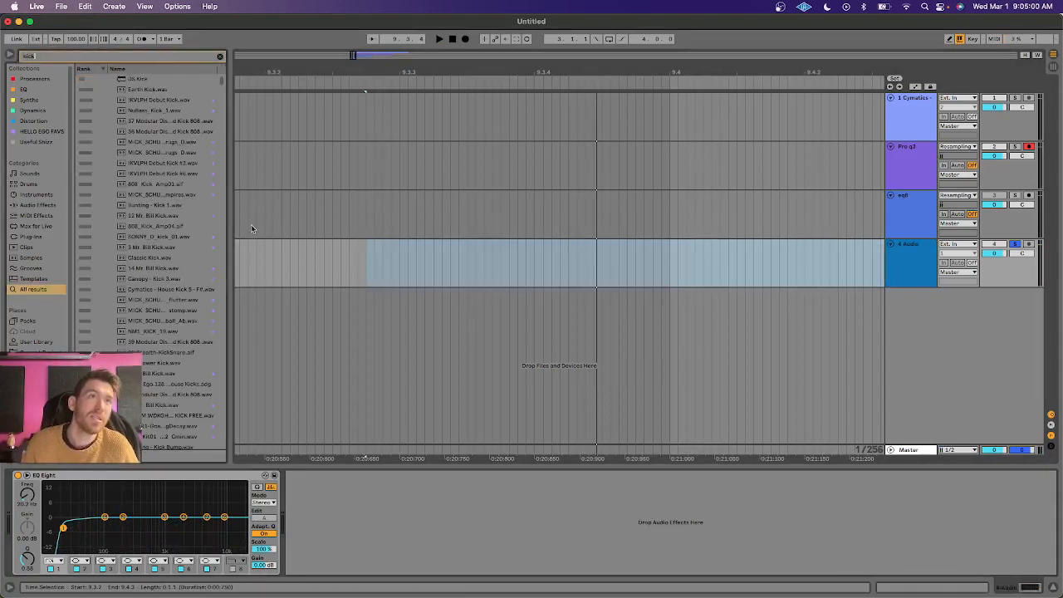
pyautogui.click(145, 363)
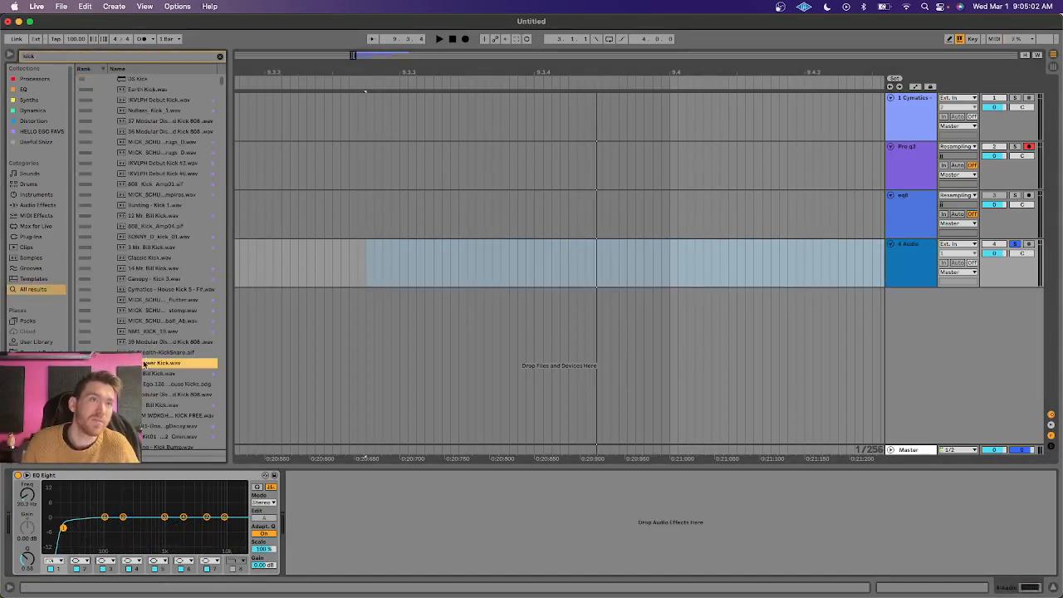
pyautogui.click(143, 374)
pyautogui.click(143, 385)
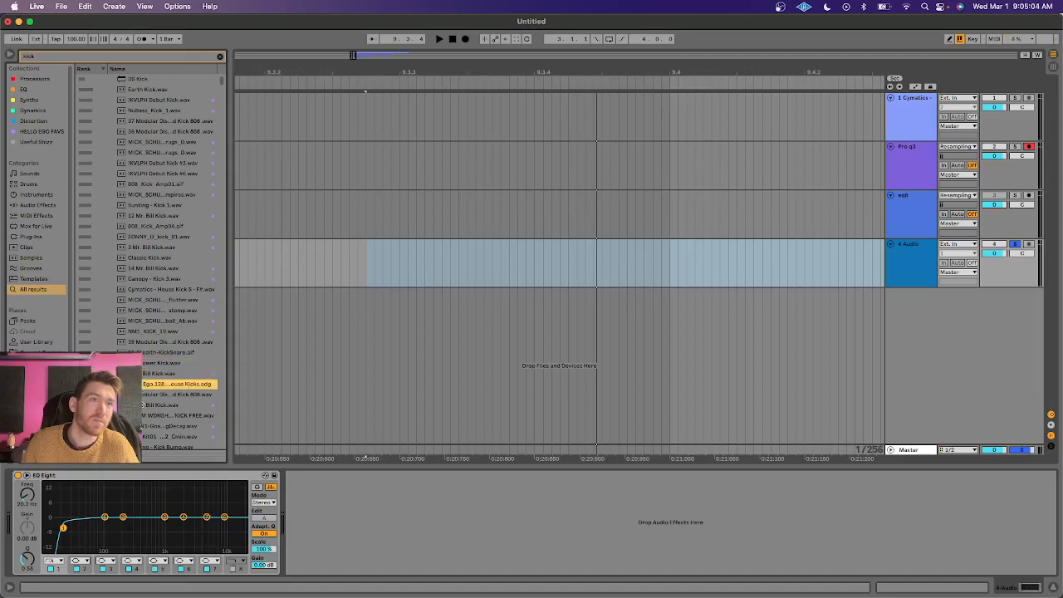
# Place the 15 Modular Distorted Kick 808 sample on the kick track, move it earlier and play it
pyautogui.click(141, 395)
pyautogui.click(142, 415)
pyautogui.click(141, 396)
pyautogui.moveTo(143, 395); pyautogui.dragTo(333, 264)
pyautogui.moveTo(450, 73)
pyautogui.mouseDown()
pyautogui.moveTo(449, 33)
pyautogui.moveTo(449, 56)
pyautogui.mouseUp()
pyautogui.press('space')
pyautogui.moveTo(415, 243); pyautogui.dragTo(343, 243)
# Lower EQ Eight's band 1 cutoff to around 10 Hz with a higher Q and play the kick repeatedly
pyautogui.moveTo(65, 530); pyautogui.dragTo(46, 517)
pyautogui.press('space')
pyautogui.press('space')
pyautogui.press('space')
pyautogui.press('space')
pyautogui.press('space')
pyautogui.press('space')
pyautogui.press('space')
pyautogui.press('space')
pyautogui.press('space')
pyautogui.press('space')
pyautogui.press('space')
pyautogui.press('space')
pyautogui.press('space')
pyautogui.press('space')
pyautogui.press('space')
pyautogui.press('space')
pyautogui.press('space')
pyautogui.press('space')
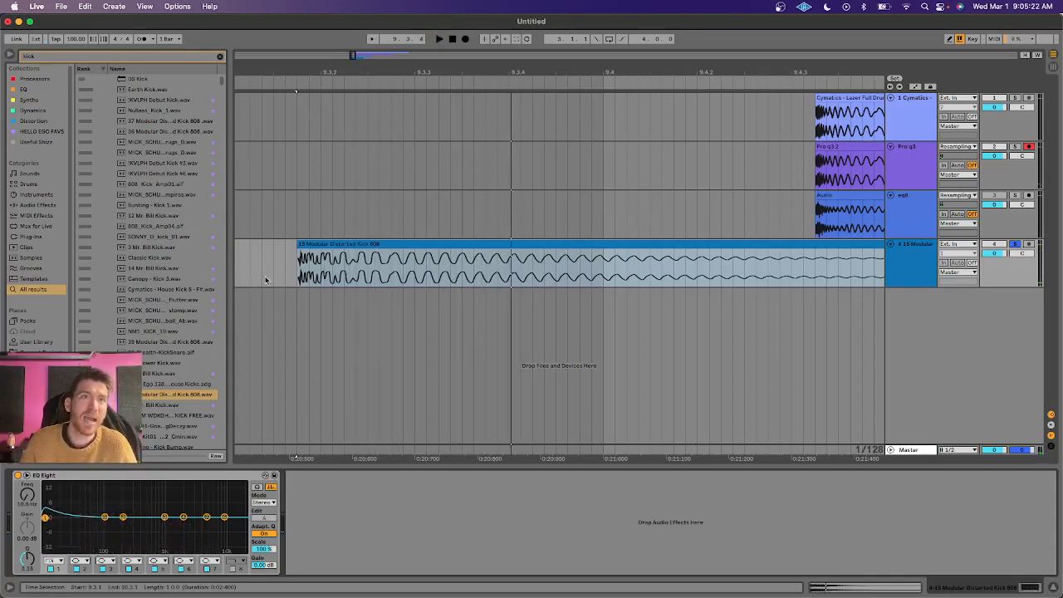
# Delete the EQ Eight from the kick track and remove the track itself
pyautogui.click(101, 477)
pyautogui.press('Delete')
pyautogui.click(893, 268)
pyautogui.press('Delete')
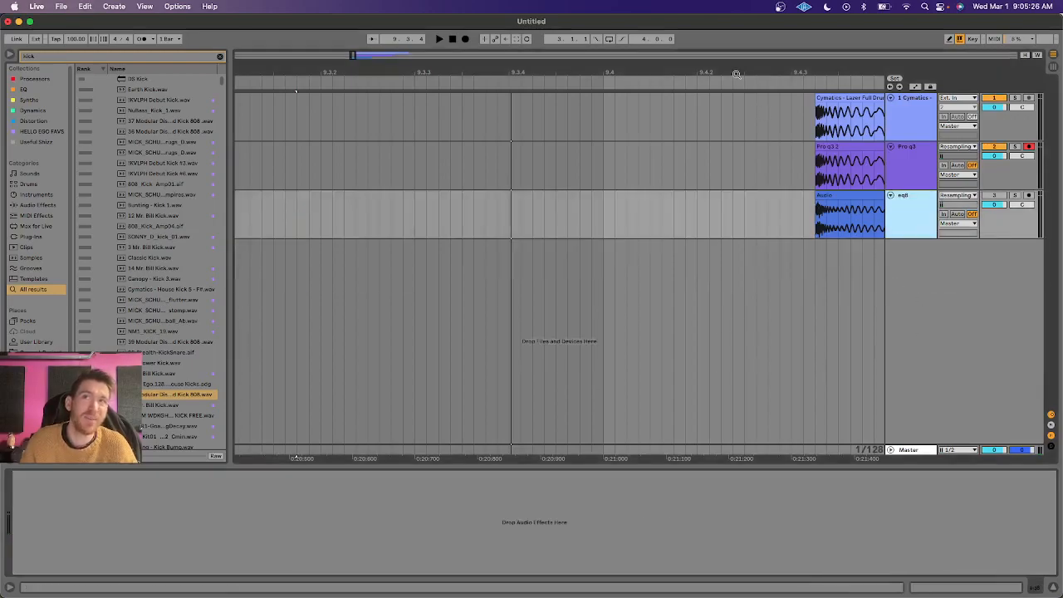
# Add a MIDI track below eq8 and load EQ Eight on it
pyautogui.scroll(-5, 736, 75)
pyautogui.moveTo(735, 74); pyautogui.dragTo(301, 75)
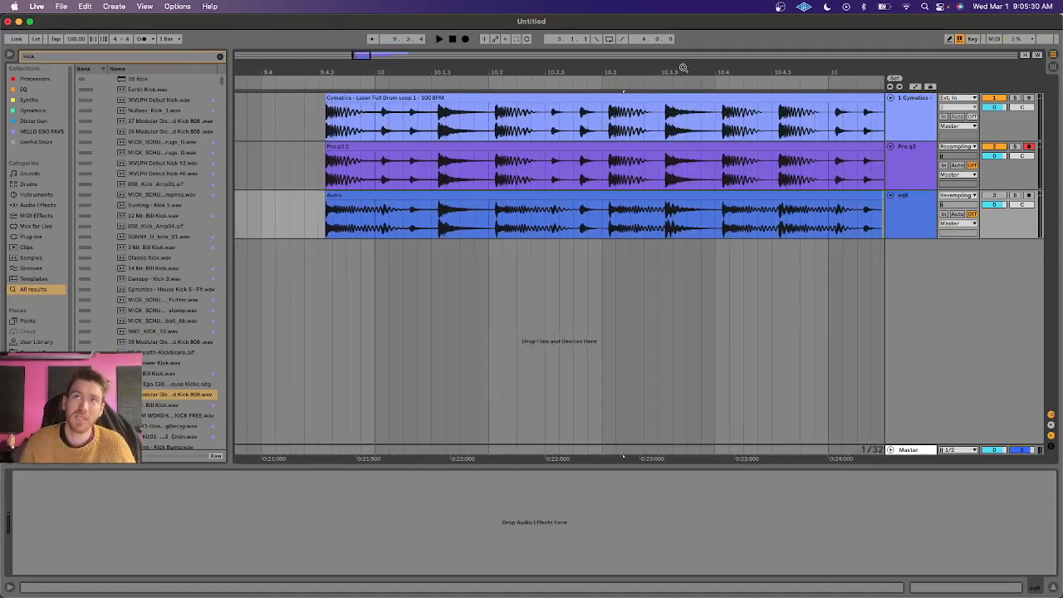
pyautogui.scroll(-5, 683, 68)
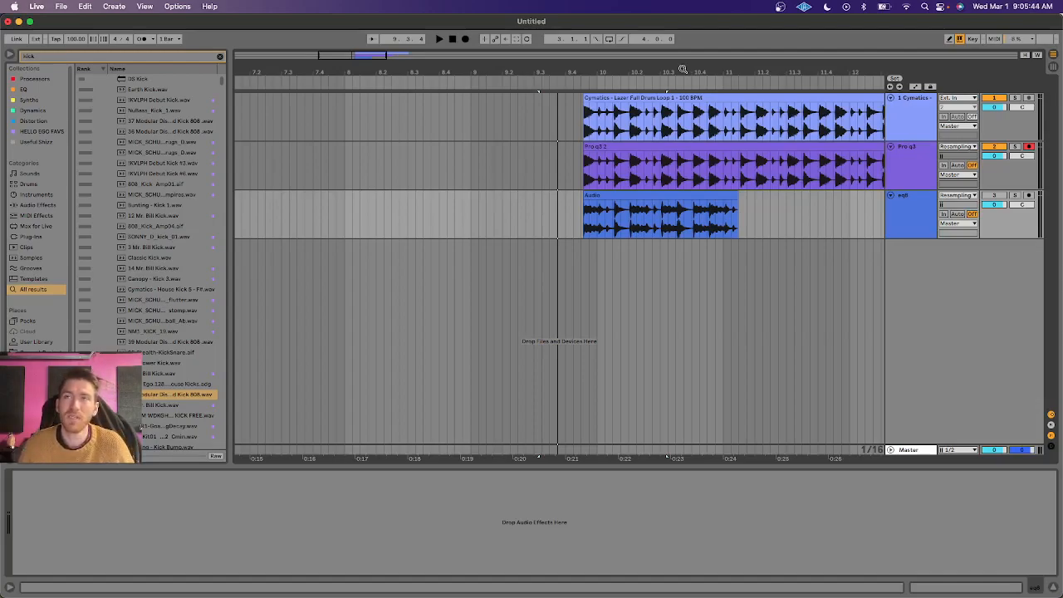
pyautogui.click(910, 224)
pyautogui.click(910, 170)
pyautogui.click(908, 207)
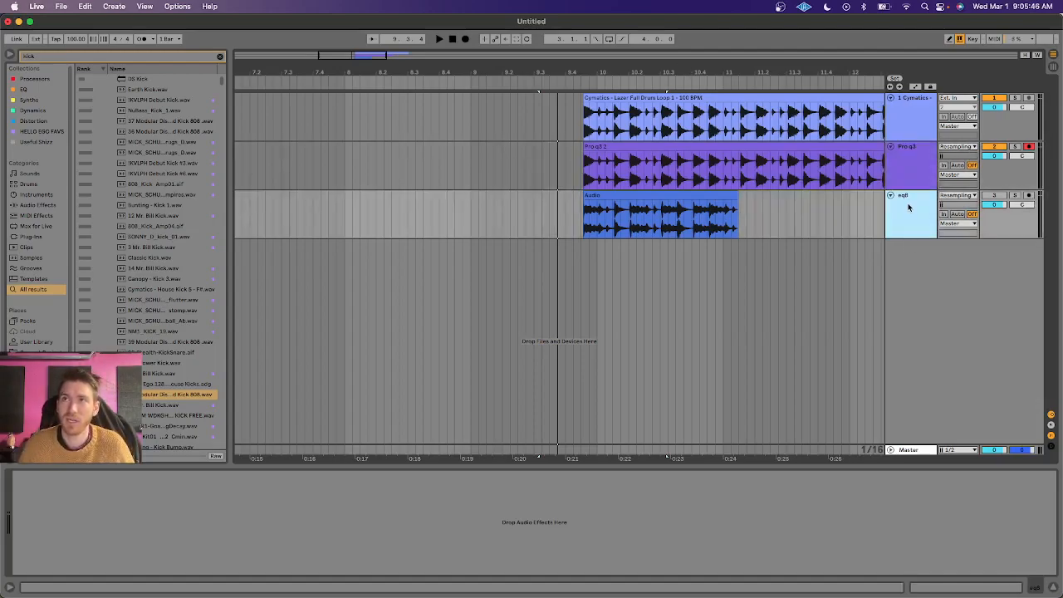
pyautogui.doubleClick(909, 243)
pyautogui.press('super+f')
pyautogui.write('eq')
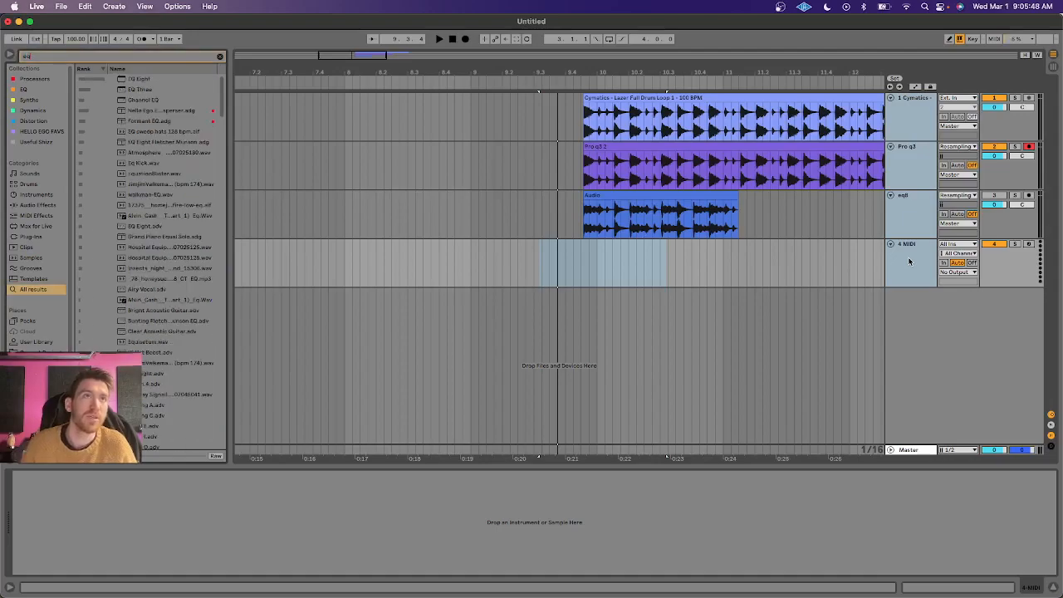
pyautogui.click(130, 79)
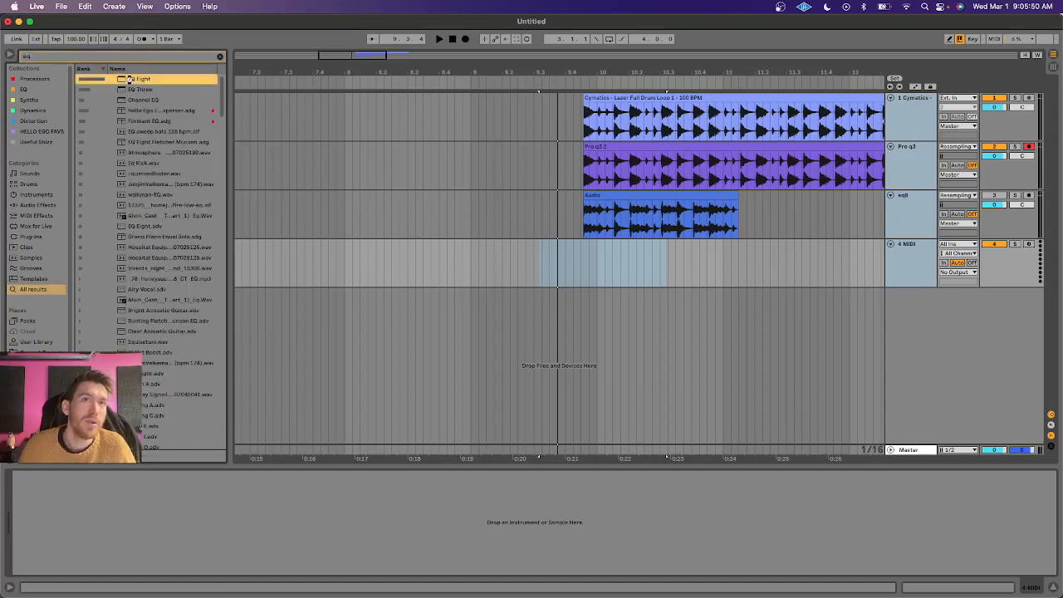
pyautogui.doubleClick(130, 79)
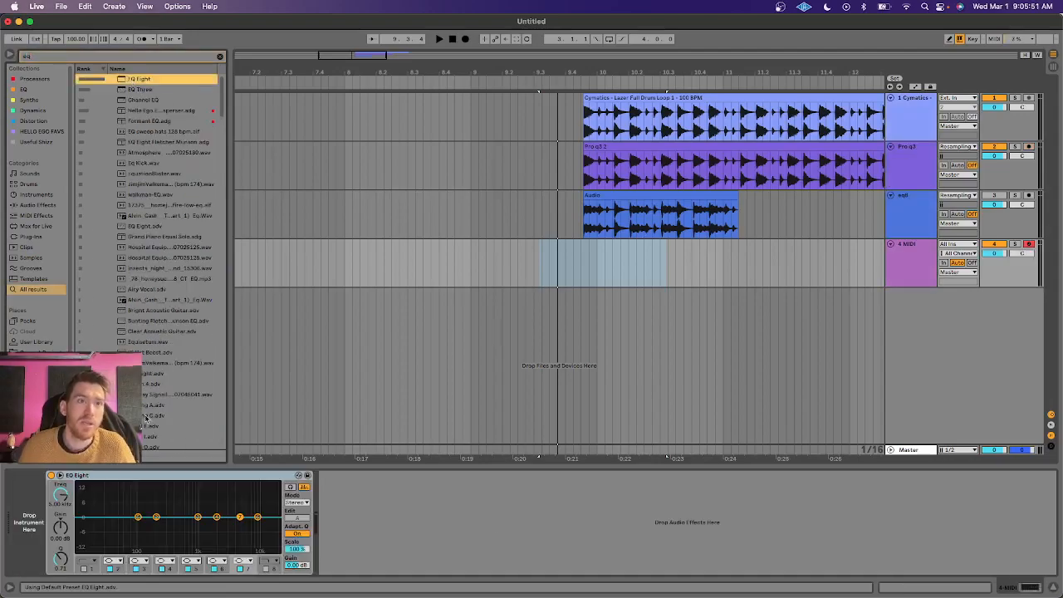
# Toggle the Oversampling option of the EQ Eight on the MIDI track
pyautogui.click(206, 478)
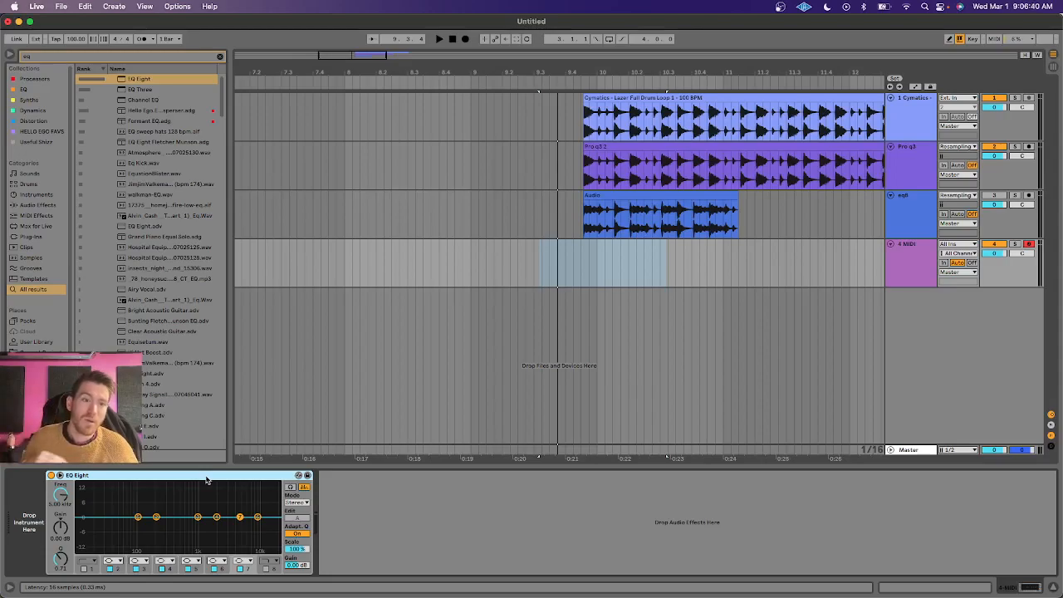
pyautogui.rightClick(208, 480)
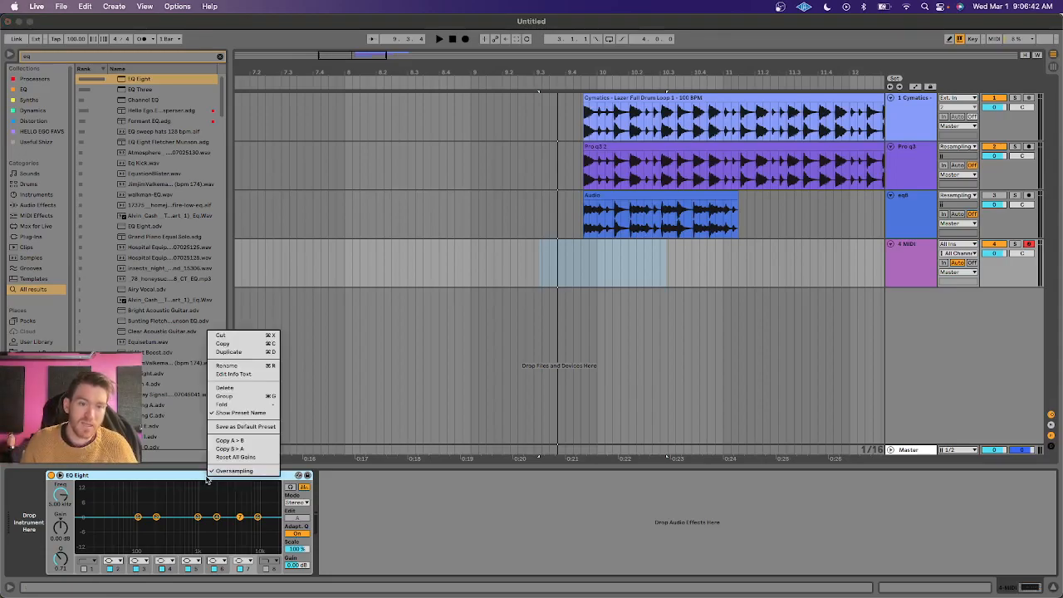
pyautogui.click(204, 480)
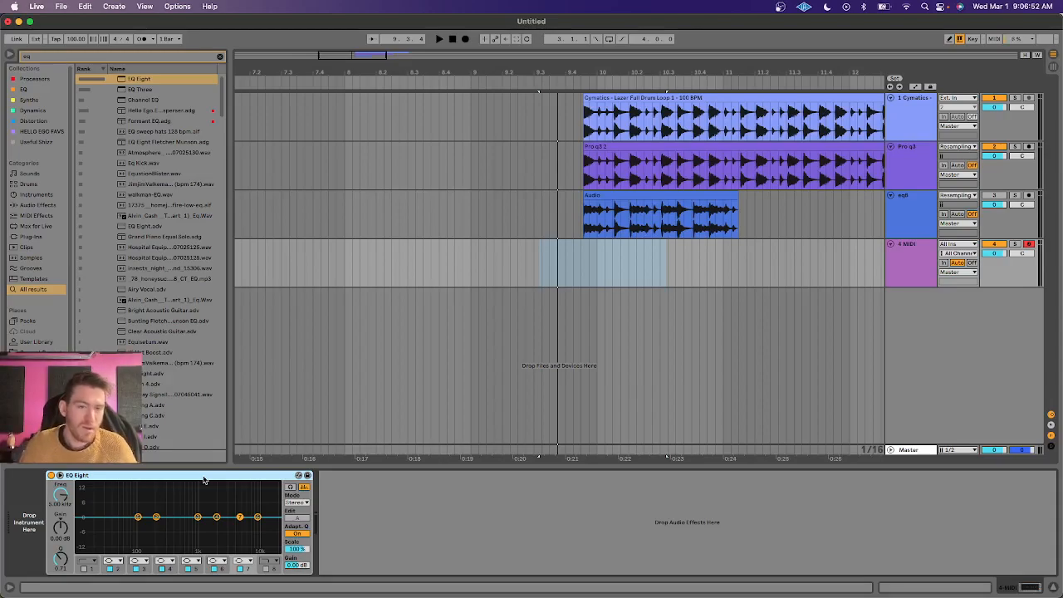
pyautogui.rightClick(204, 479)
pyautogui.click(211, 477)
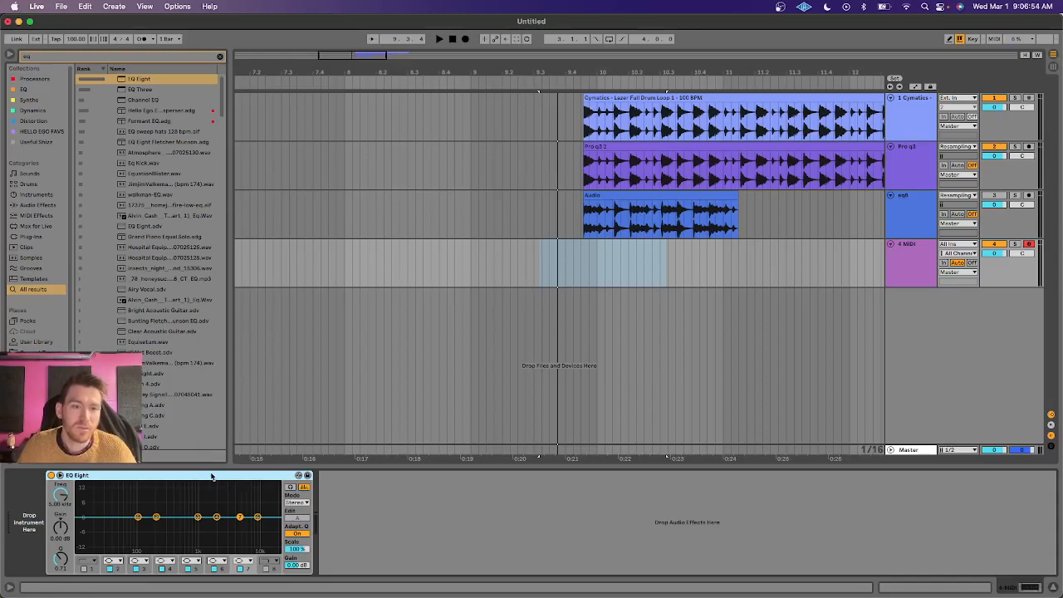
pyautogui.rightClick(211, 477)
pyautogui.click(212, 476)
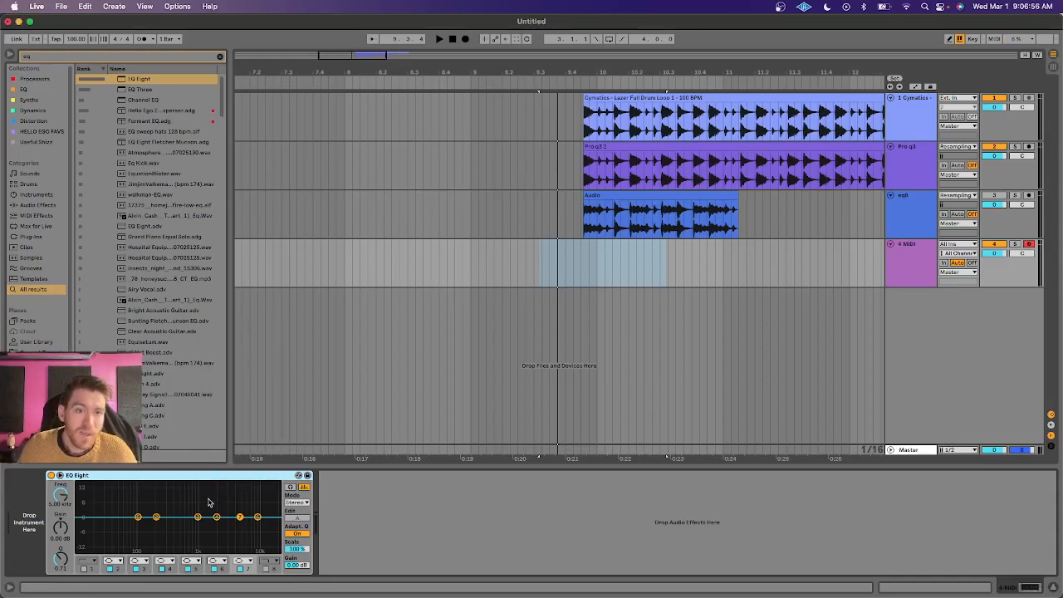
# Boost EQ Eight's 1 kHz band to about 14.8 dB and move it up to about 18 kHz
pyautogui.moveTo(198, 517); pyautogui.dragTo(198, 487)
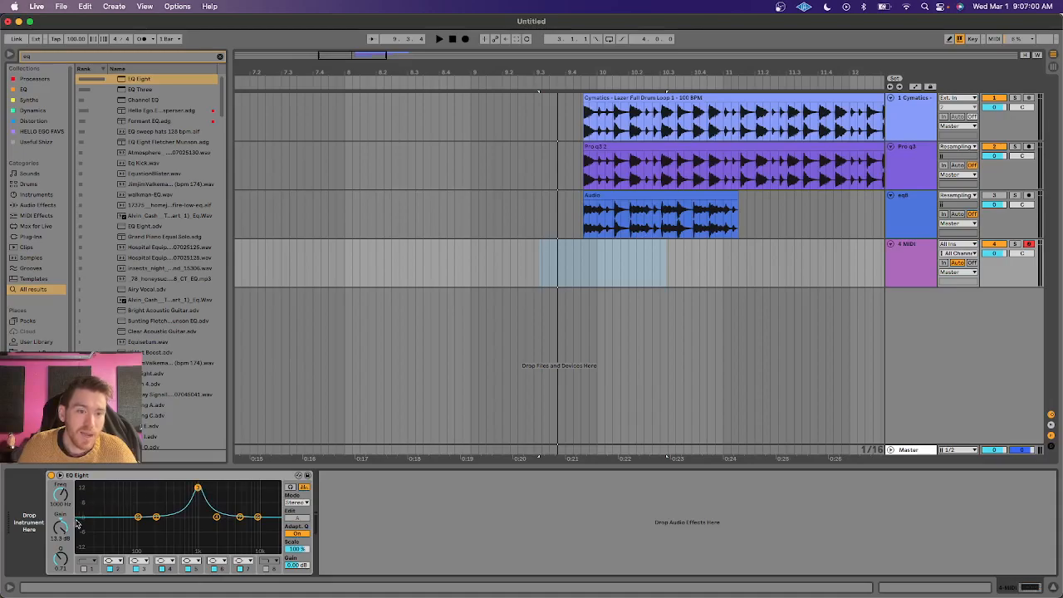
pyautogui.moveTo(61, 495); pyautogui.dragTo(61, 461)
pyautogui.moveTo(63, 497); pyautogui.dragTo(63, 495)
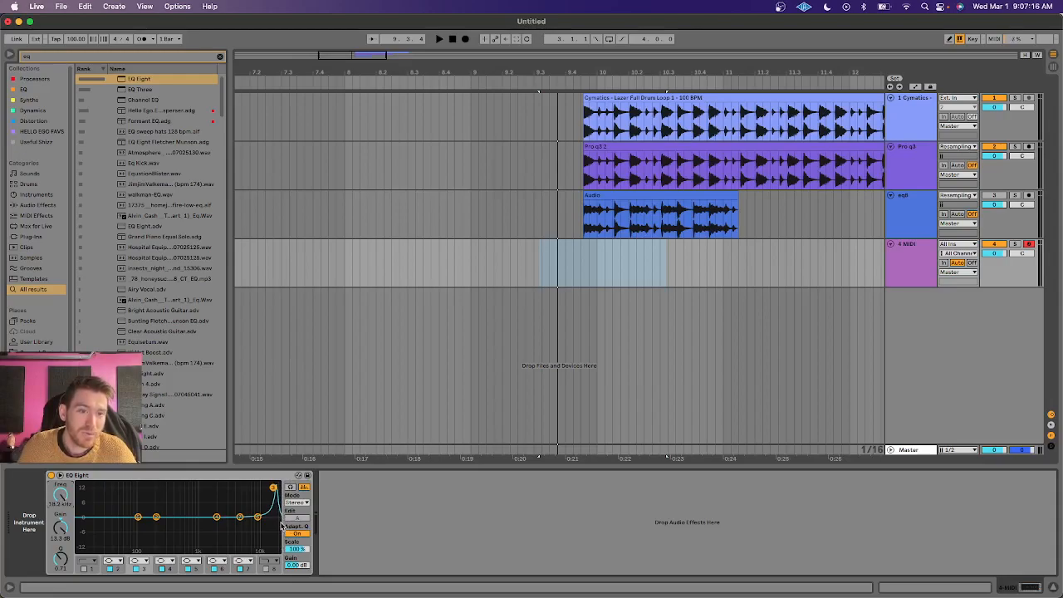
pyautogui.moveTo(62, 529); pyautogui.dragTo(59, 502)
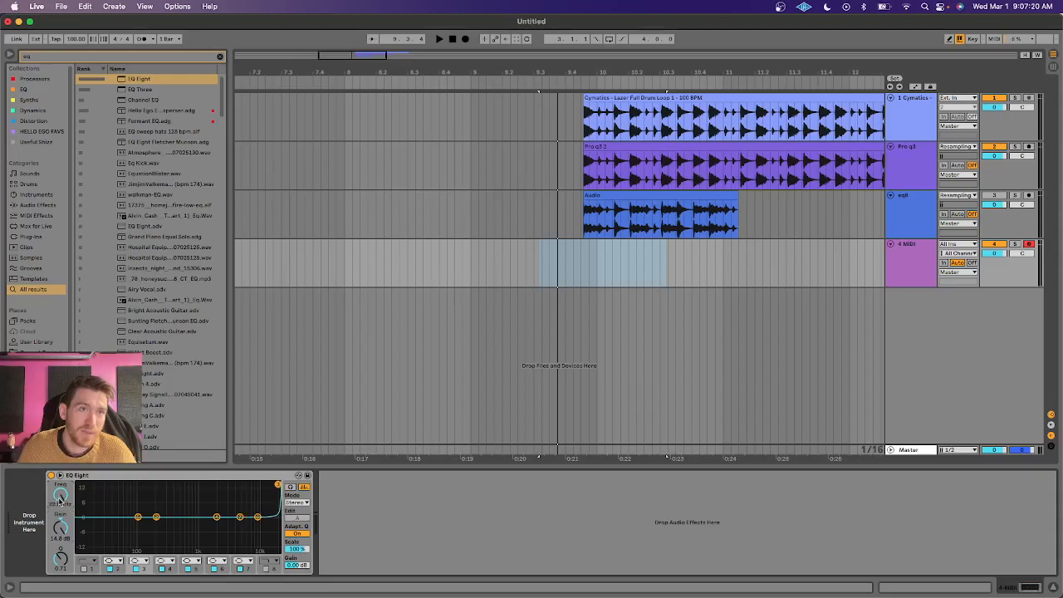
pyautogui.press('super+z')
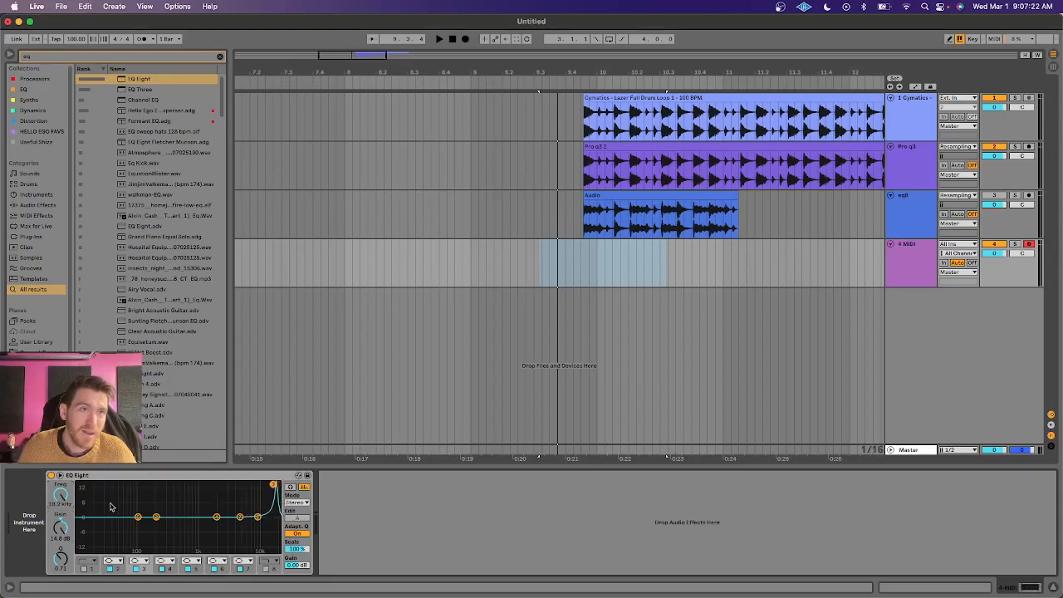
# Toggle EQ Eight's Oversampling again and sweep the boosted band's frequency up to about 22 kHz to compare the curve
pyautogui.doubleClick(61, 496)
pyautogui.rightClick(159, 478)
pyautogui.click(179, 474)
pyautogui.moveTo(59, 496); pyautogui.dragTo(59, 451)
pyautogui.moveTo(273, 485)
pyautogui.mouseDown()
pyautogui.moveTo(261, 484)
pyautogui.moveTo(279, 484)
pyautogui.mouseUp()
pyautogui.moveTo(59, 499)
pyautogui.mouseDown()
pyautogui.moveTo(59, 513)
pyautogui.moveTo(59, 499)
pyautogui.mouseUp()
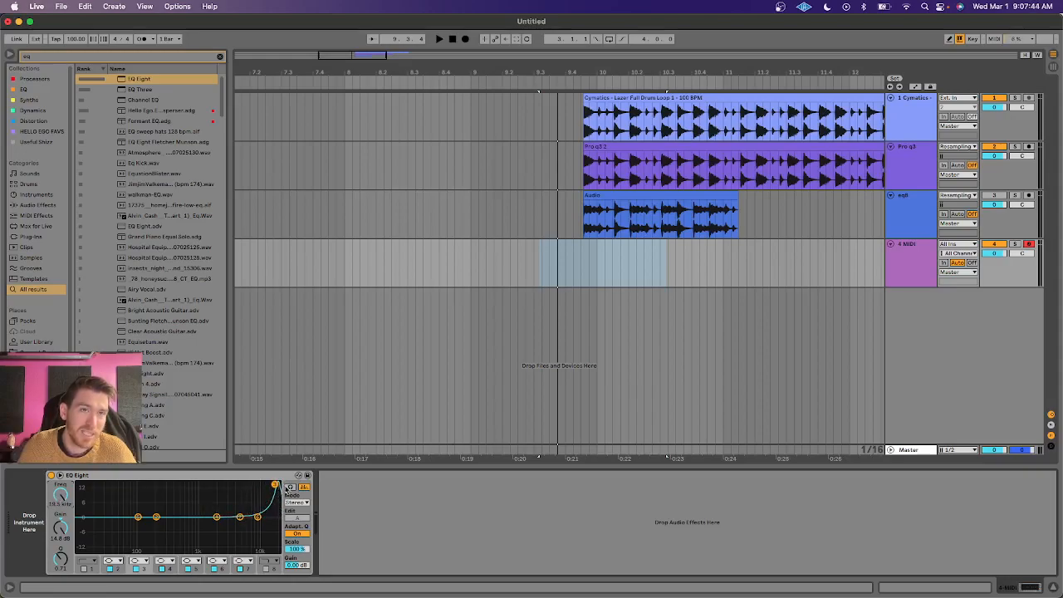
pyautogui.moveTo(61, 496); pyautogui.dragTo(60, 499)
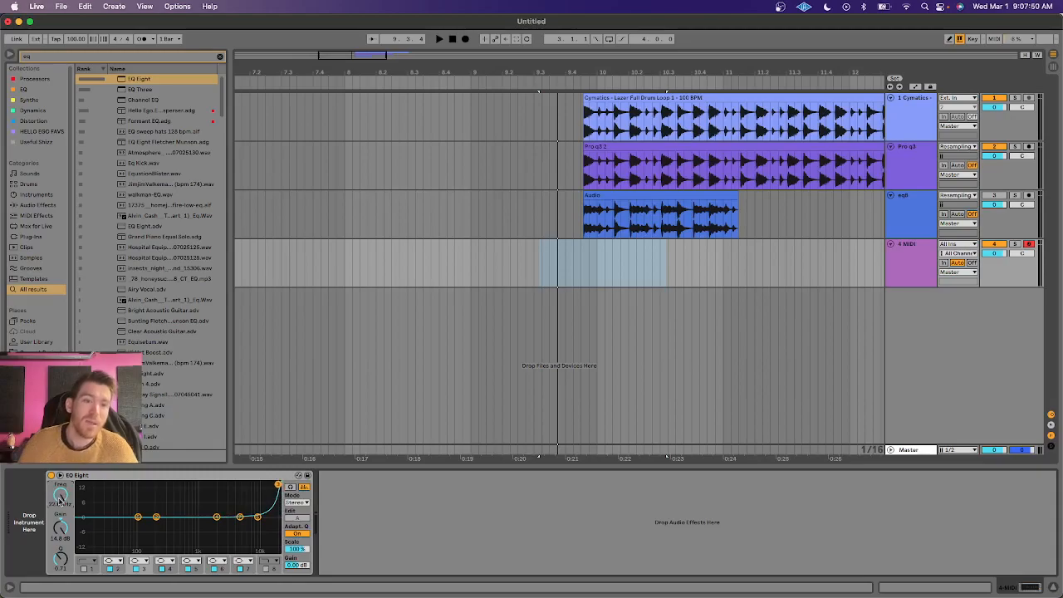